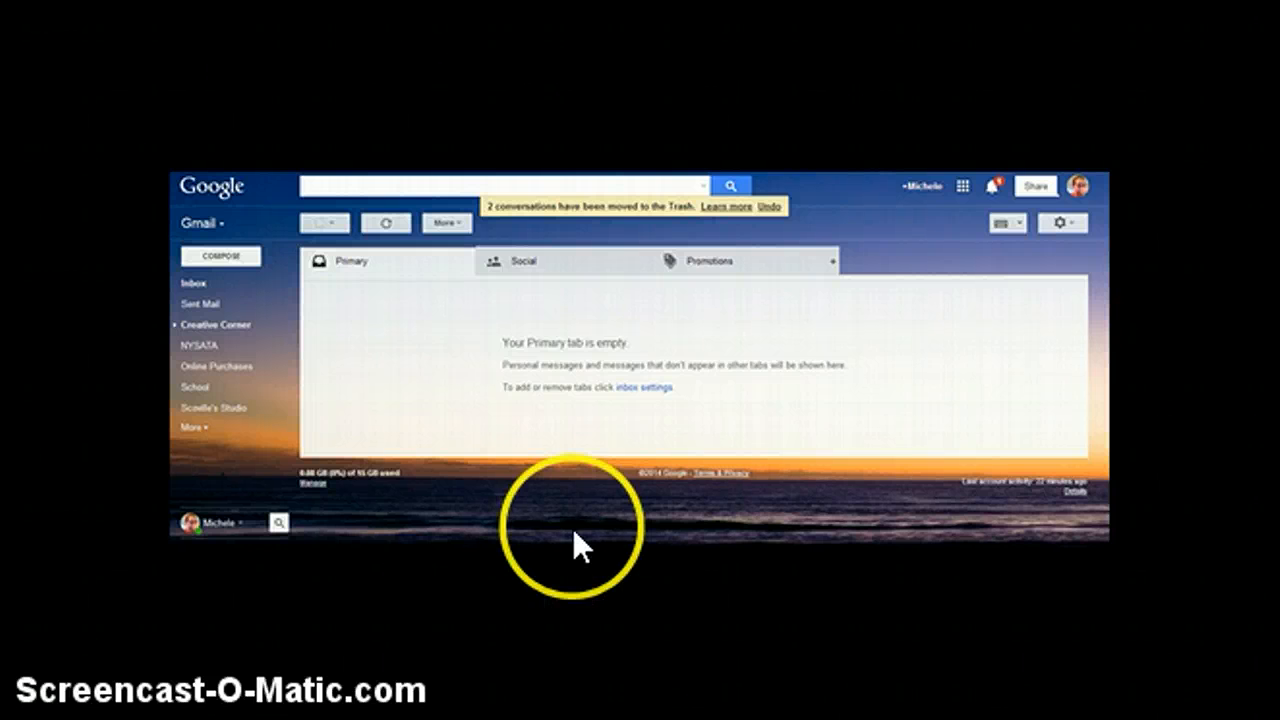
Switch to the Google home page and open Google Drive from the list of Google apps.
click(962, 187)
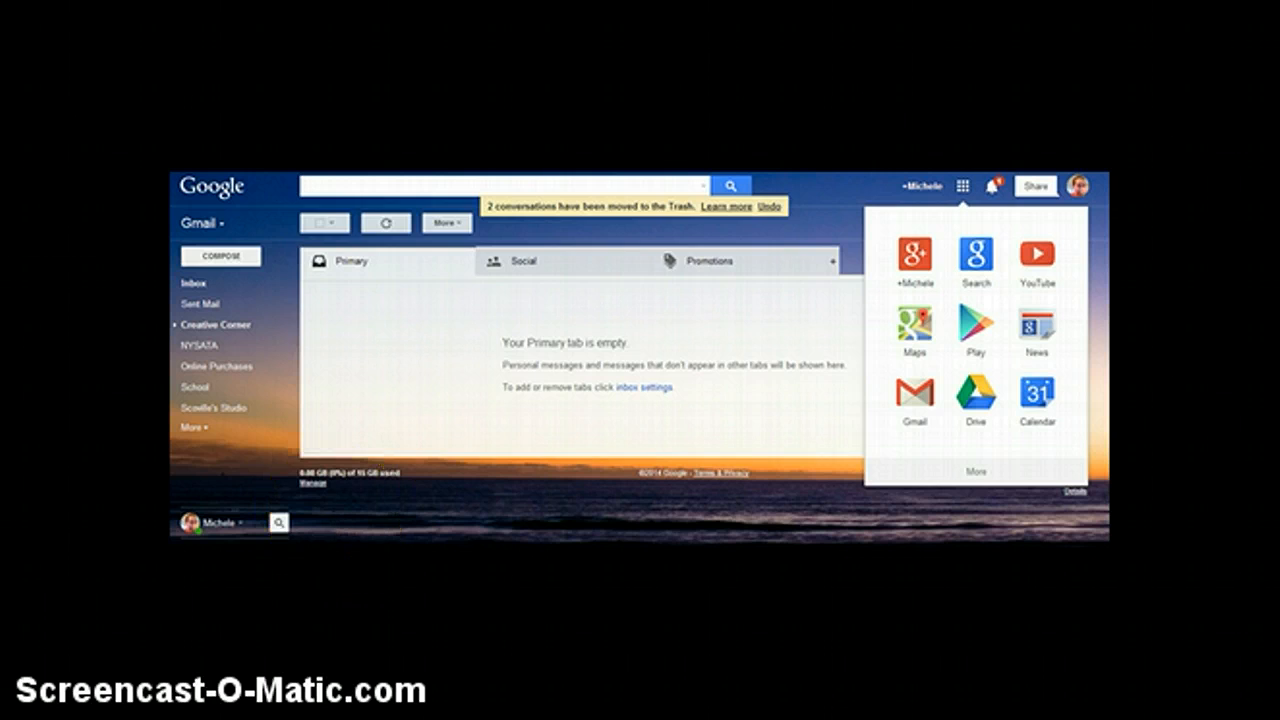
key(ctrl+Tab)
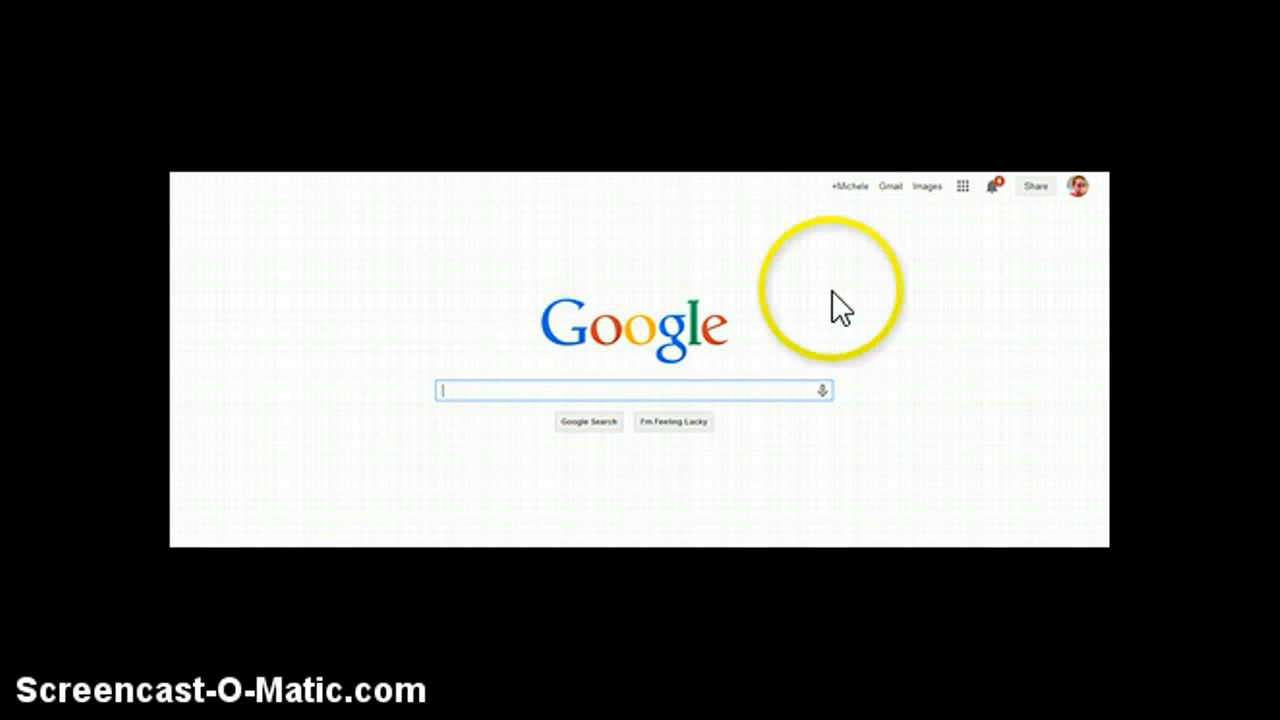
click(965, 186)
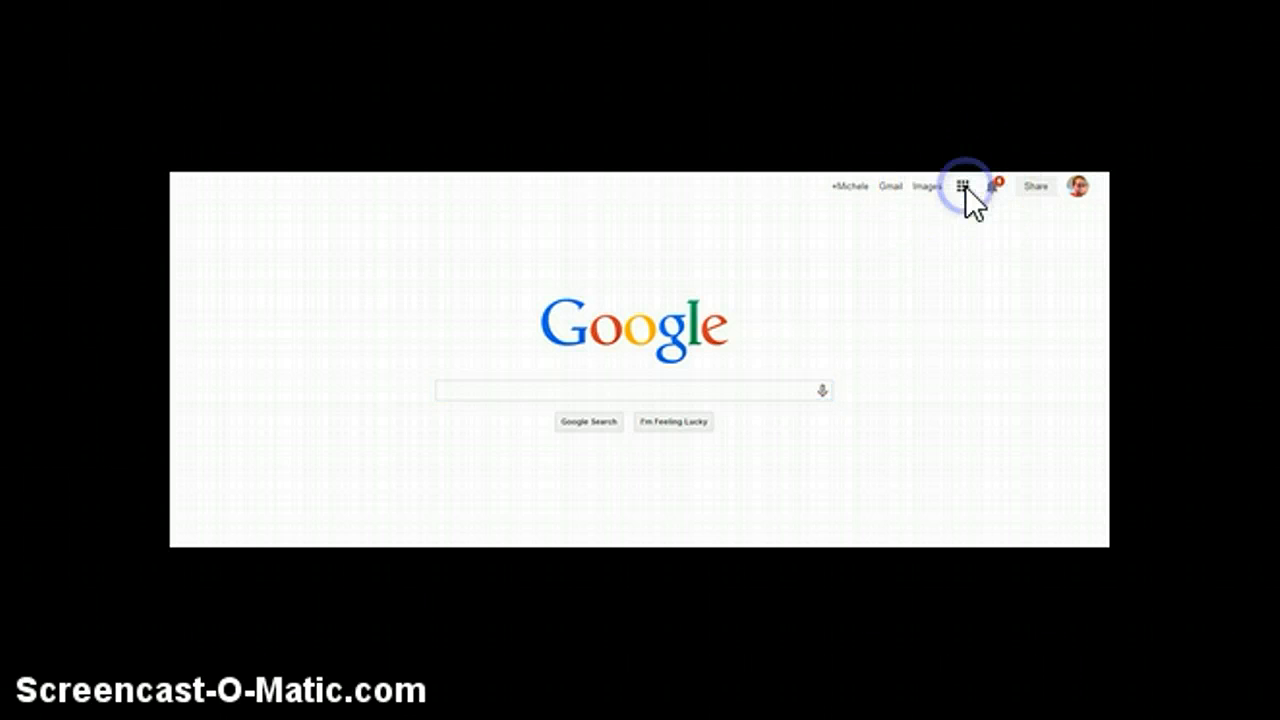
click(986, 404)
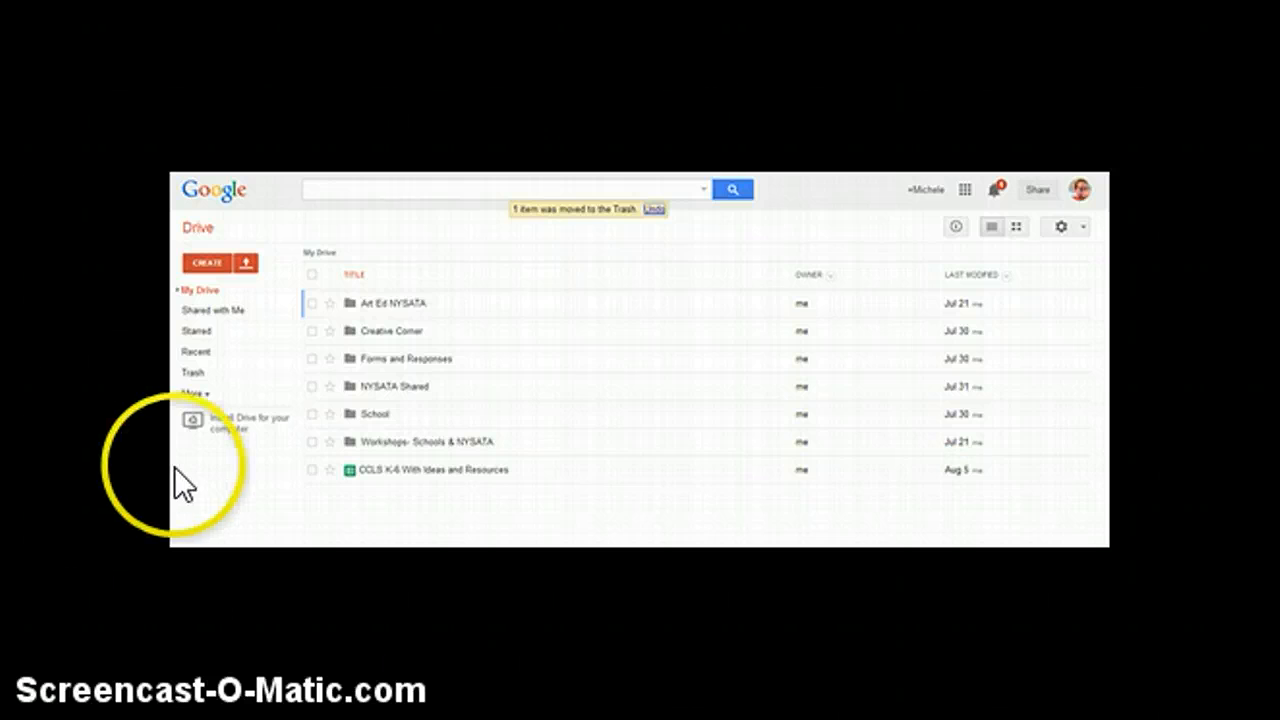
Restore the item just moved to the Trash and create a new form in My Drive.
click(654, 209)
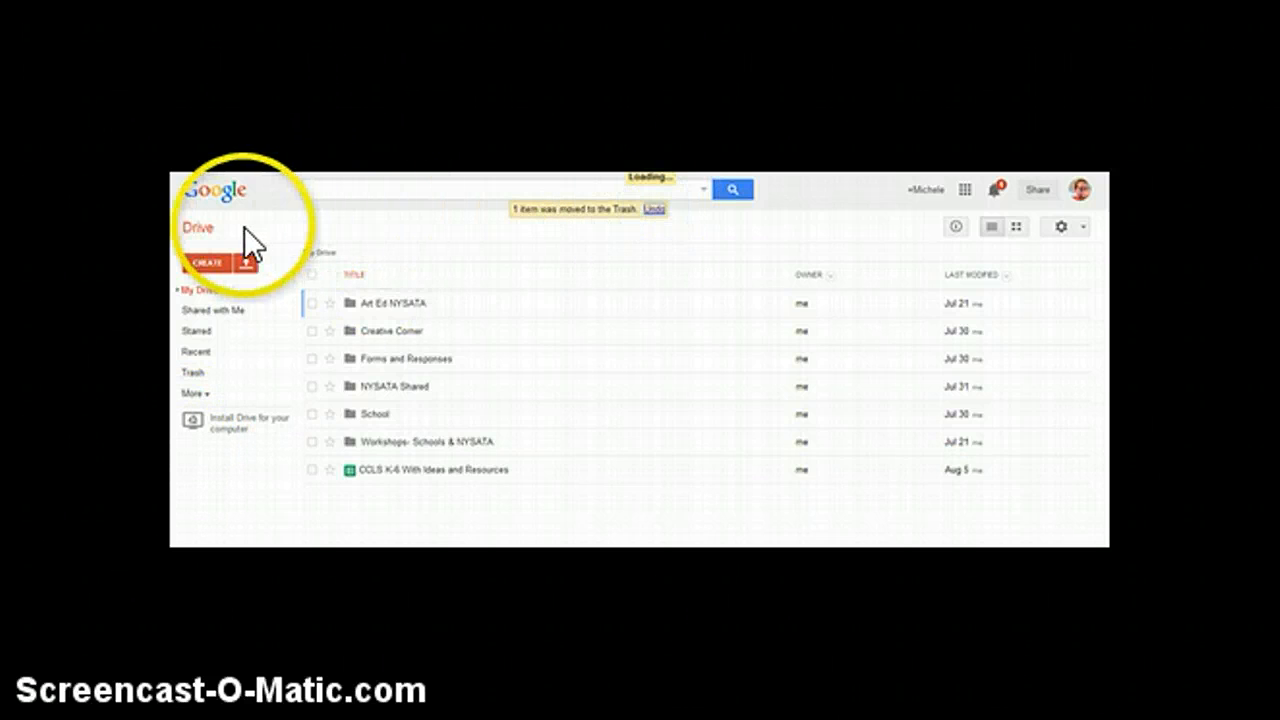
click(203, 262)
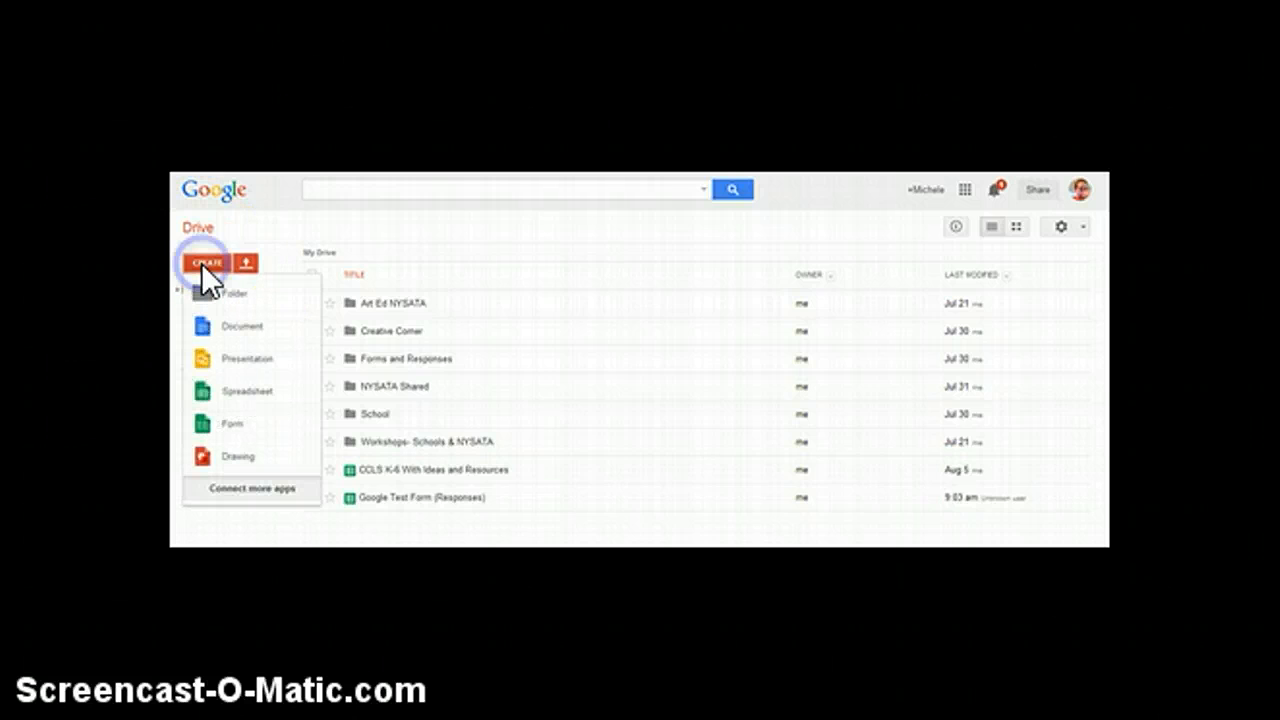
click(235, 428)
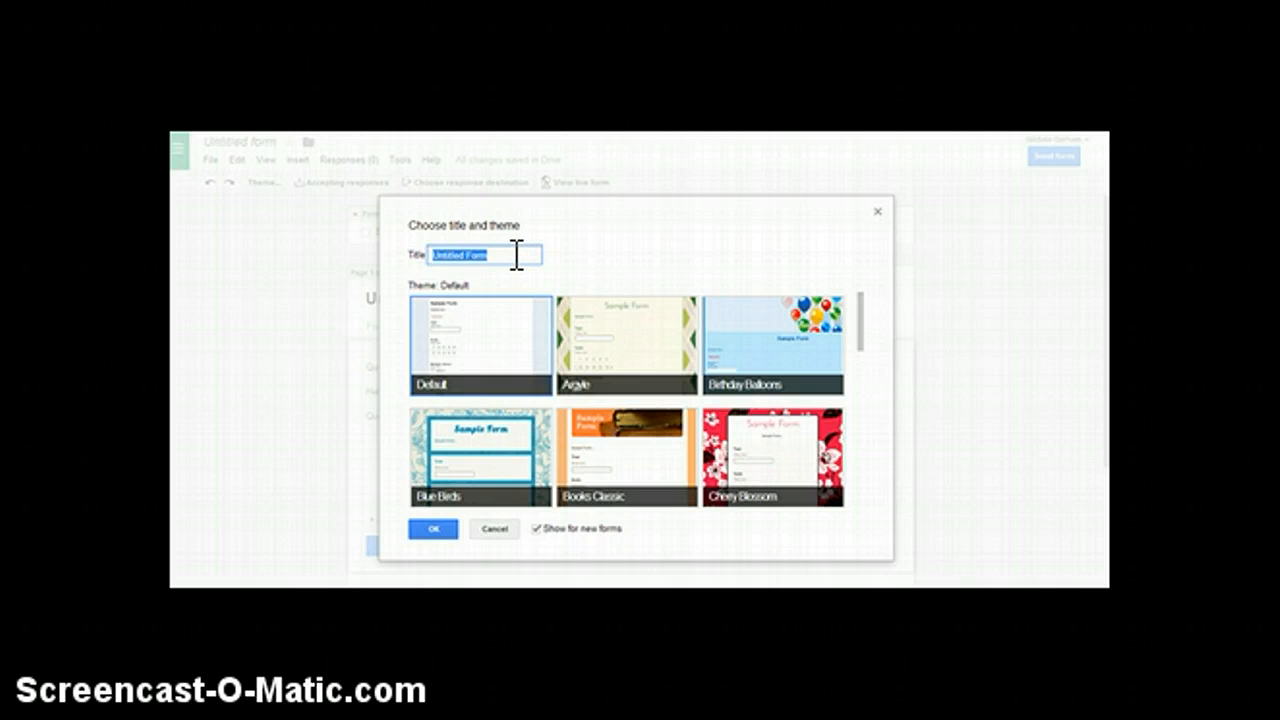
Title the new form "Google form test" and apply the White Poppies theme.
text(Google form test)
scroll(667, 375, down, 2)
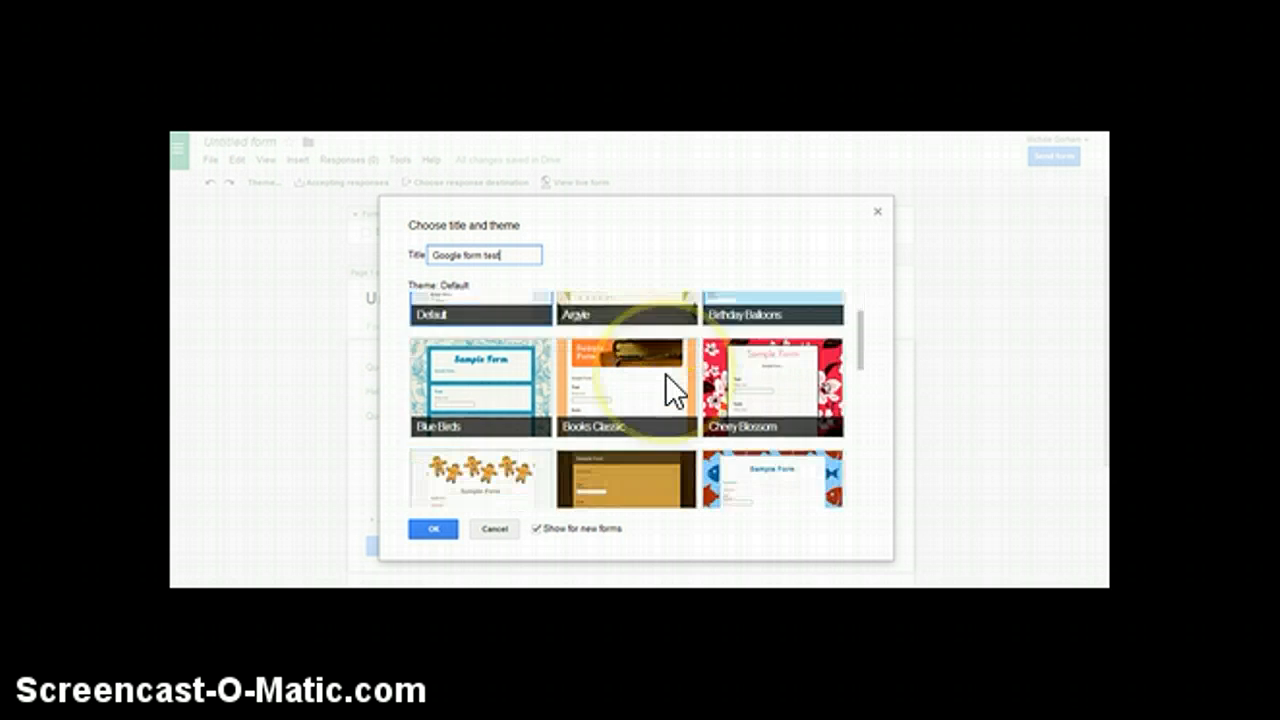
scroll(665, 373, down, 1)
scroll(650, 385, down, 1)
click(636, 395)
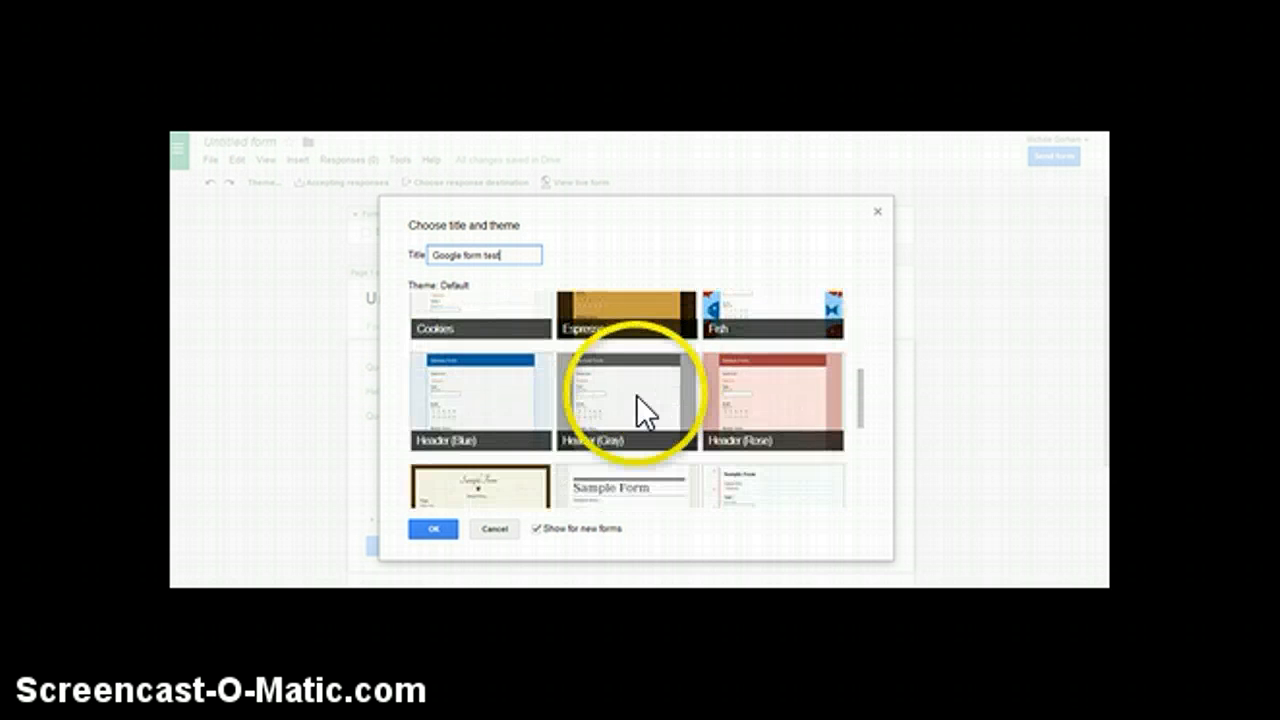
scroll(600, 410, down, 3)
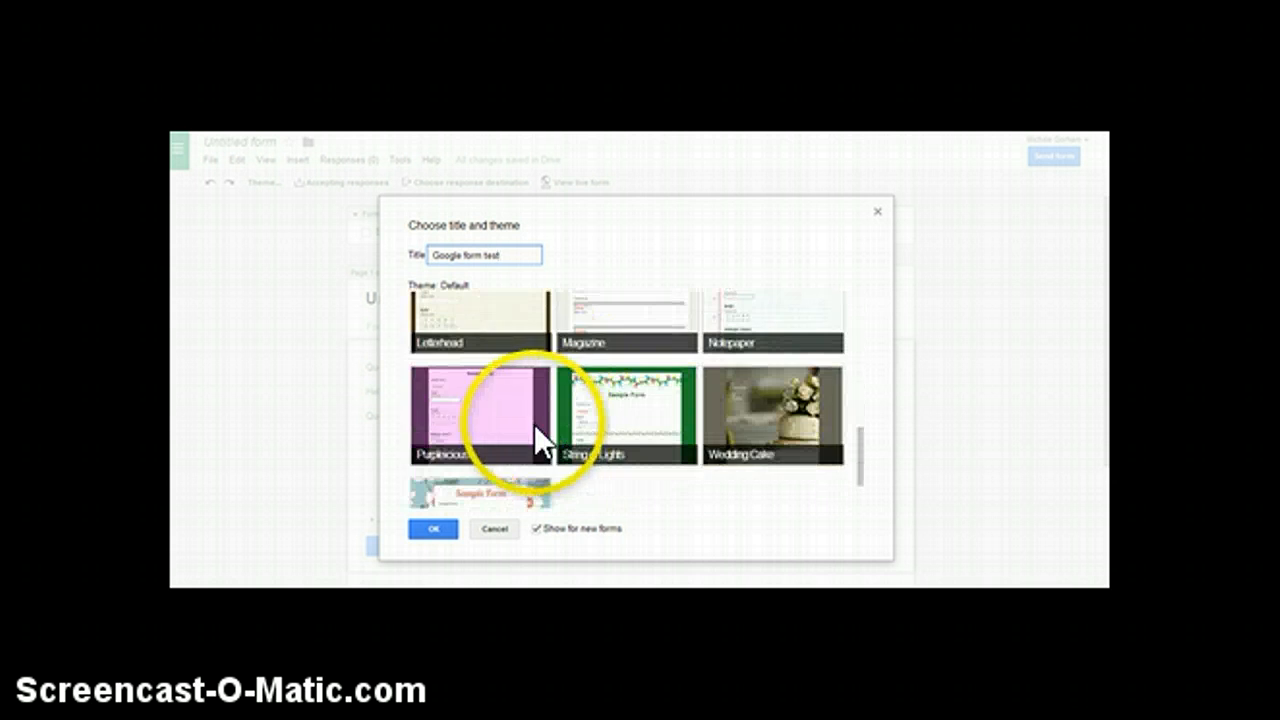
click(507, 482)
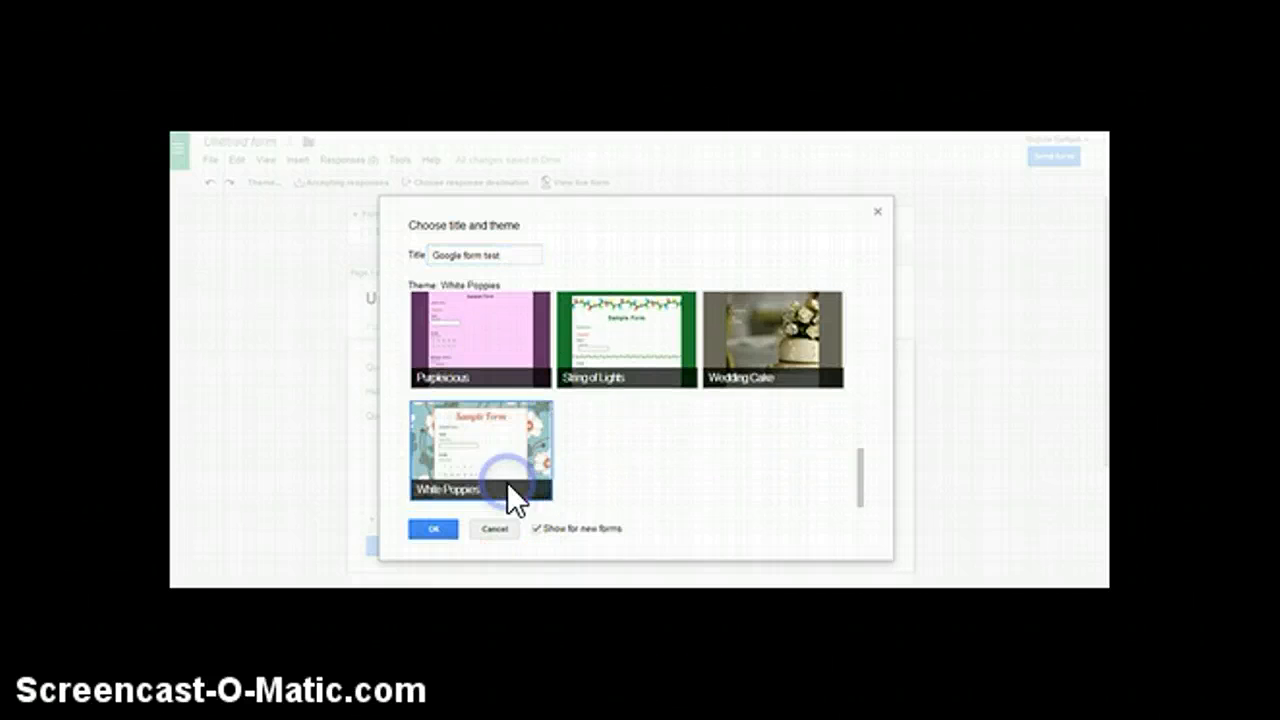
click(436, 529)
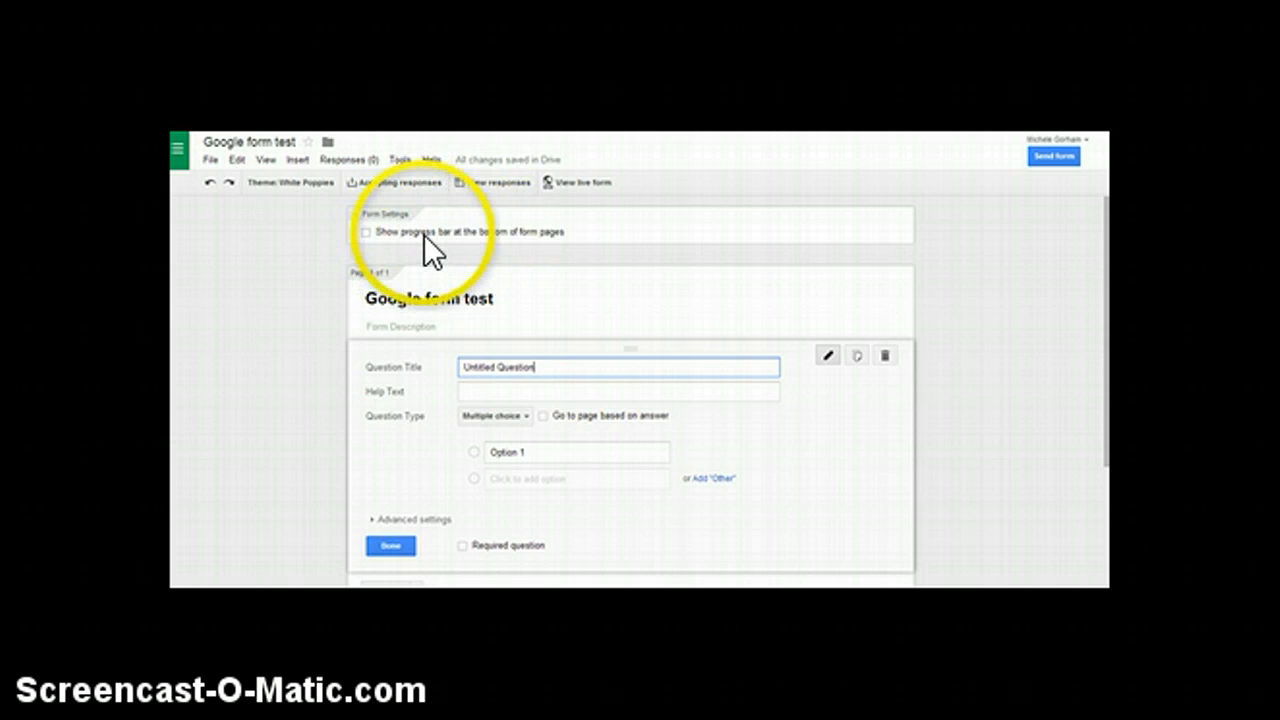
Set up the form's initial question as a required Text question titled "First".
scroll(517, 383, down, 1)
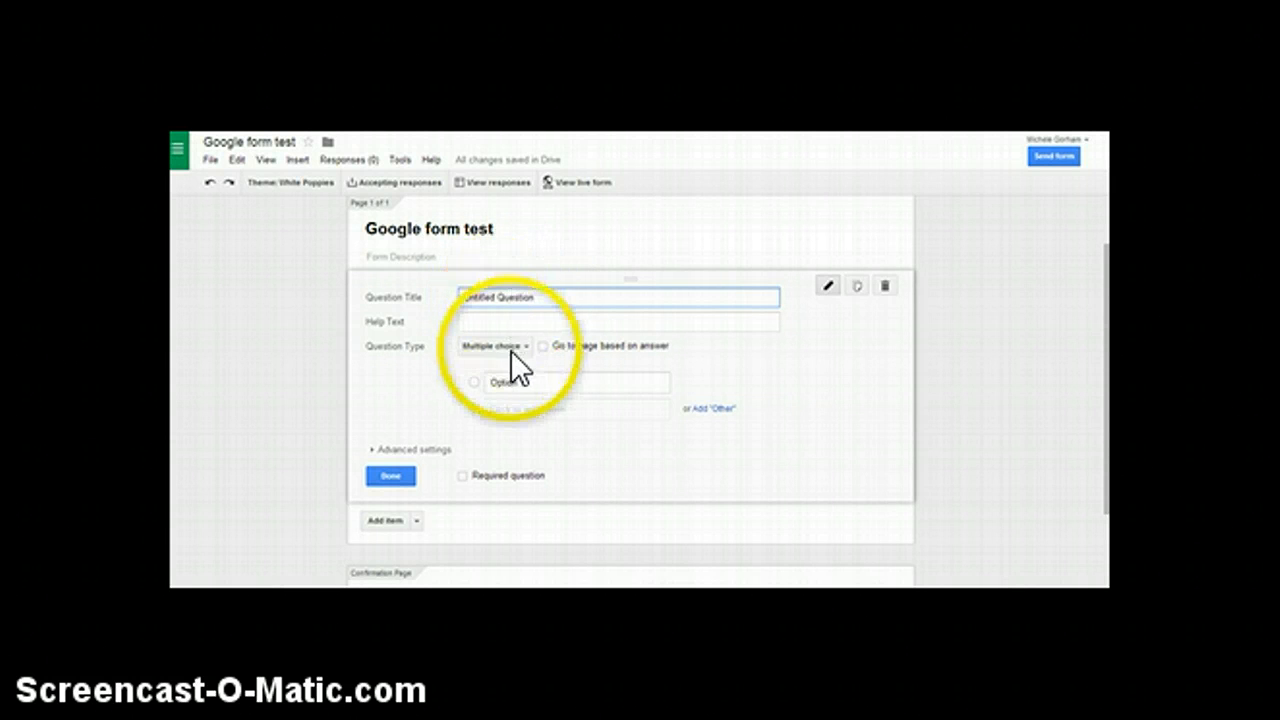
click(523, 345)
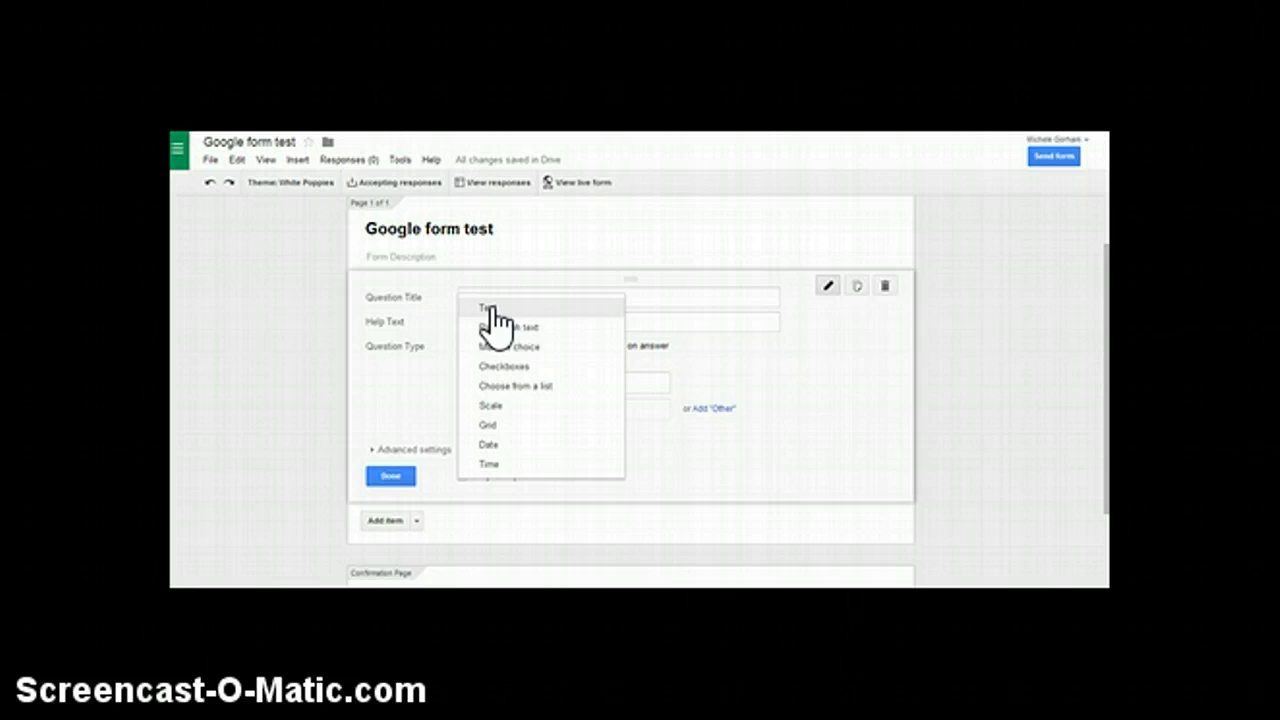
click(488, 308)
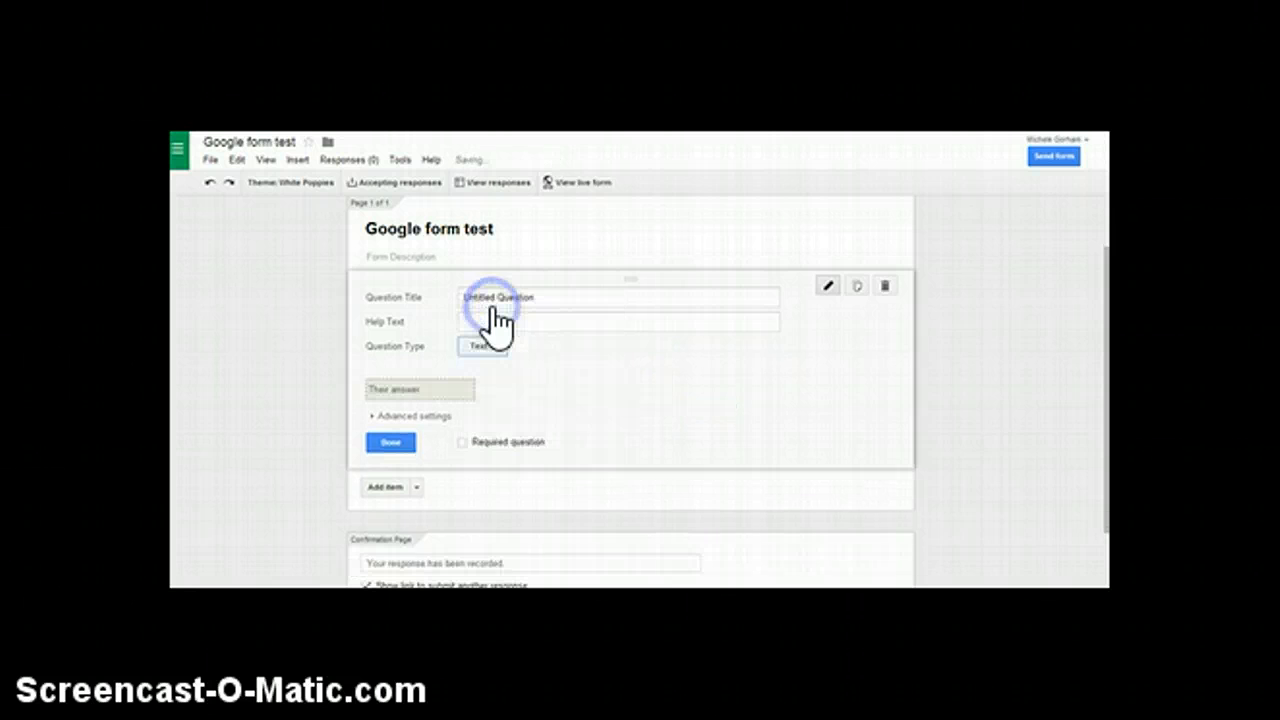
click(488, 298)
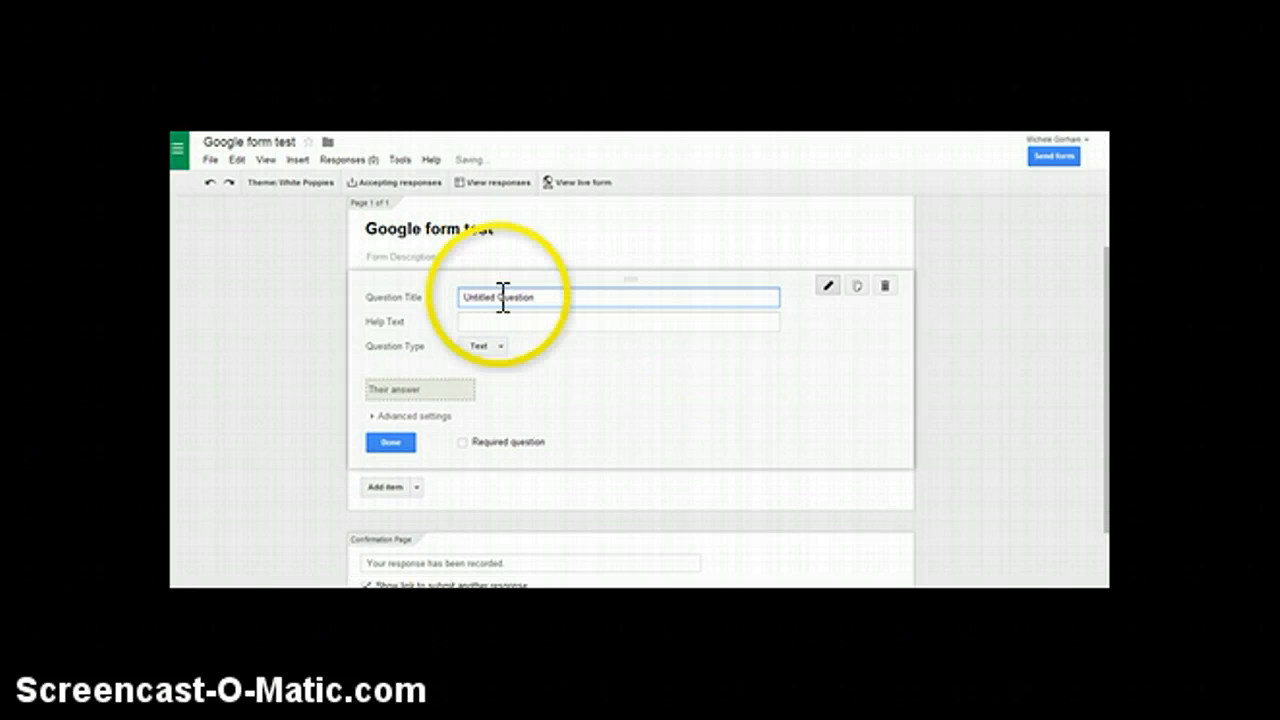
drag(537, 299, 451, 296)
text(First)
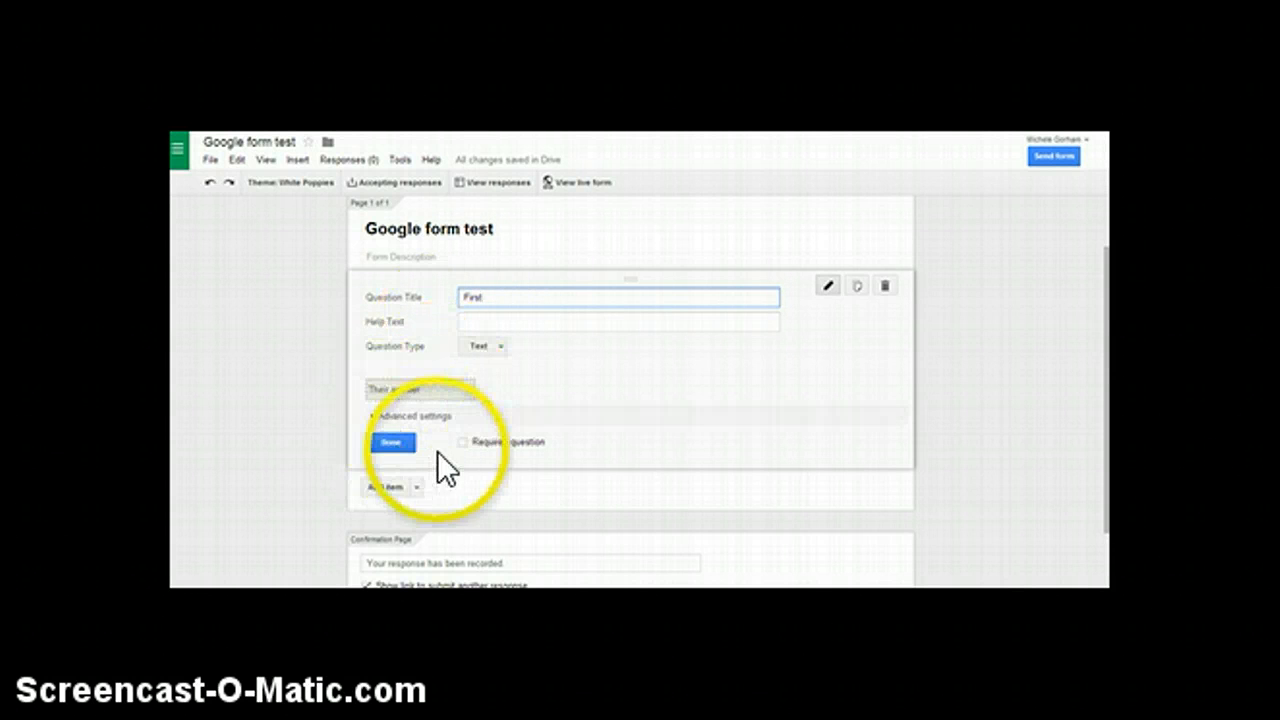
click(462, 442)
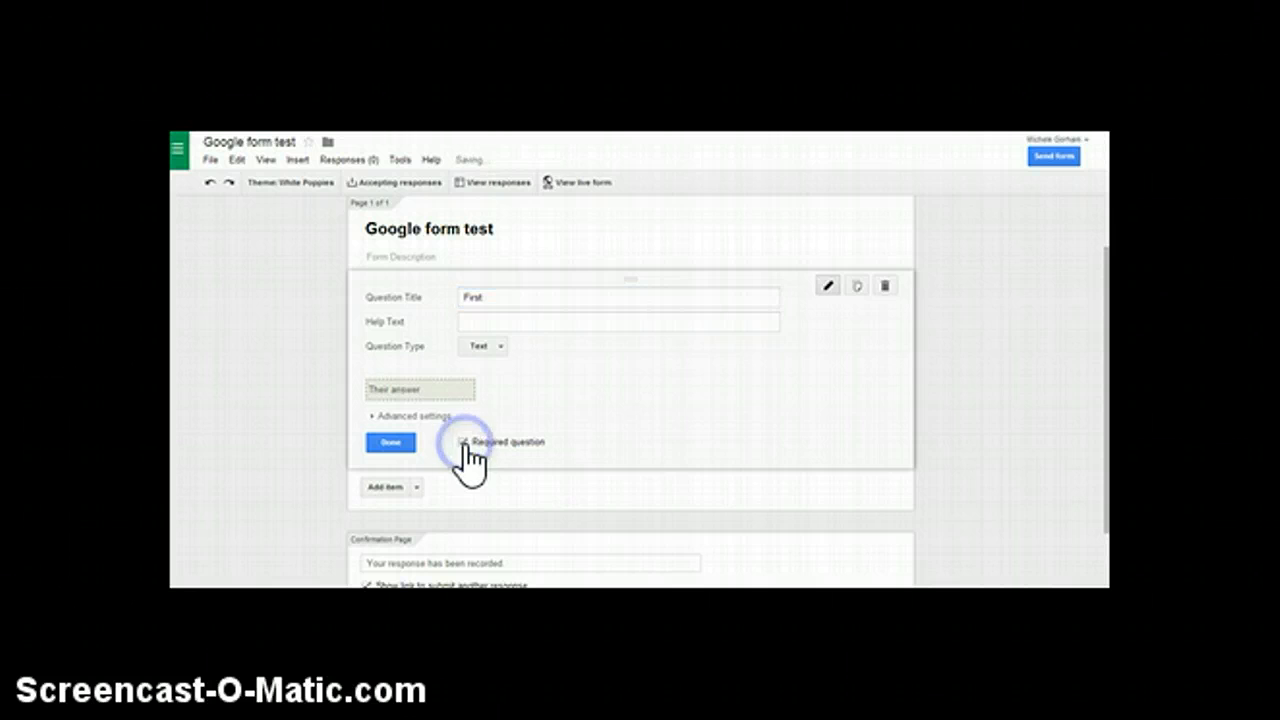
click(391, 442)
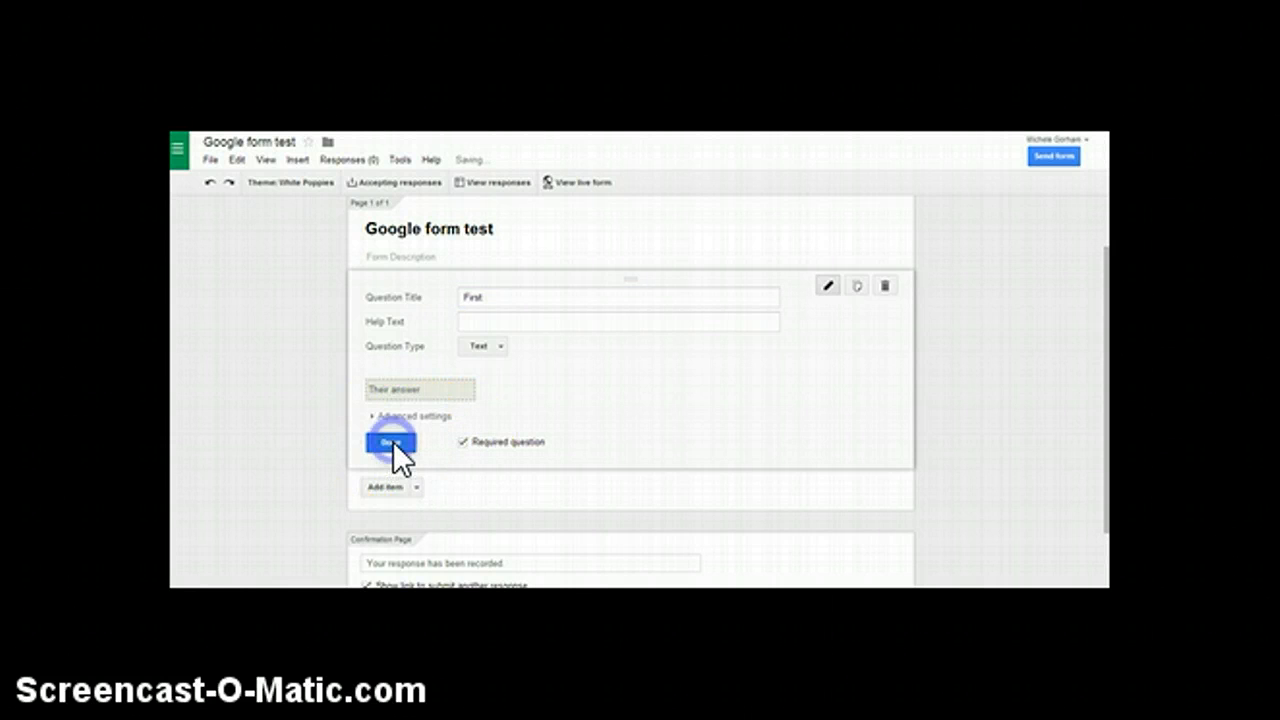
Add a required Text question titled "Last Name" below the "First" question.
click(397, 405)
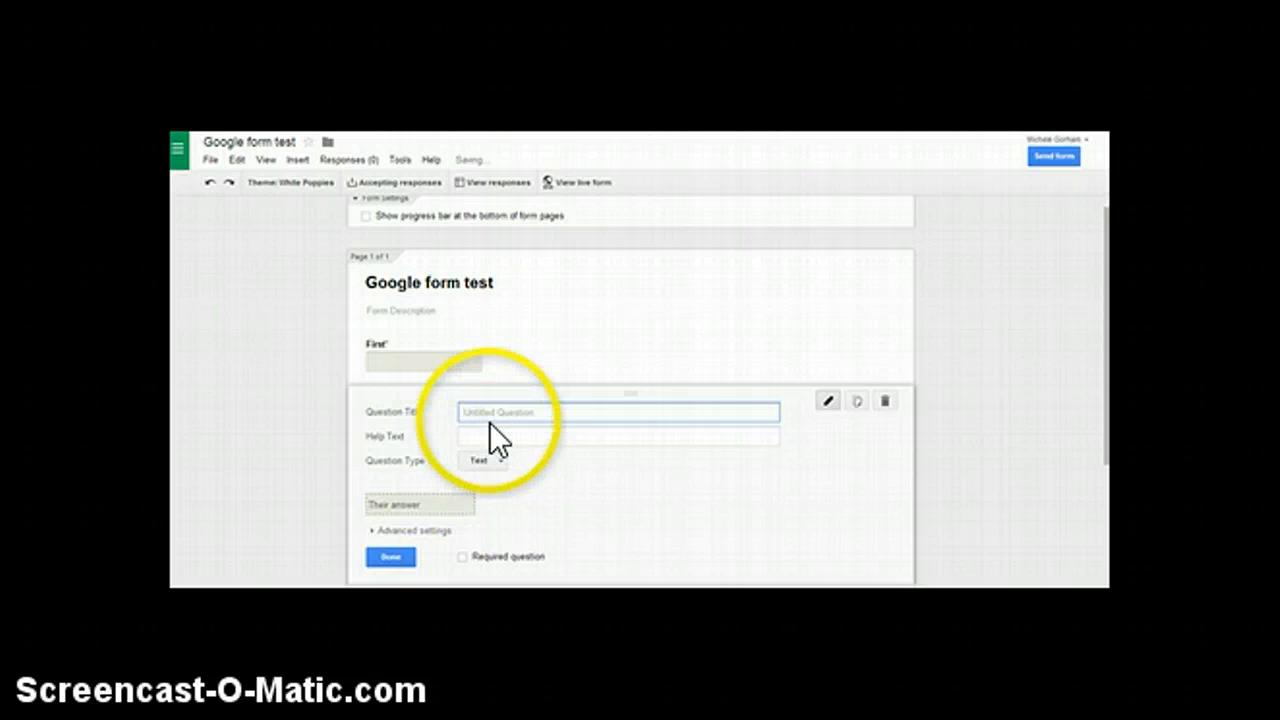
text(Last Name)
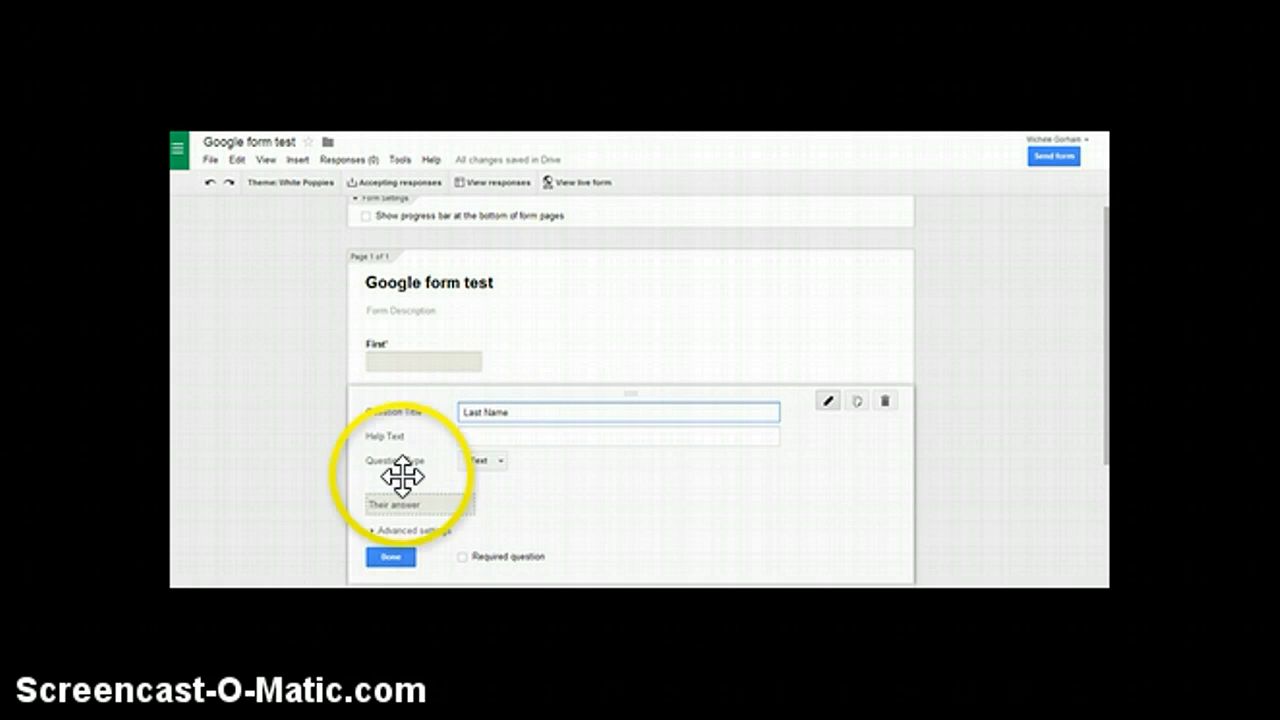
click(461, 556)
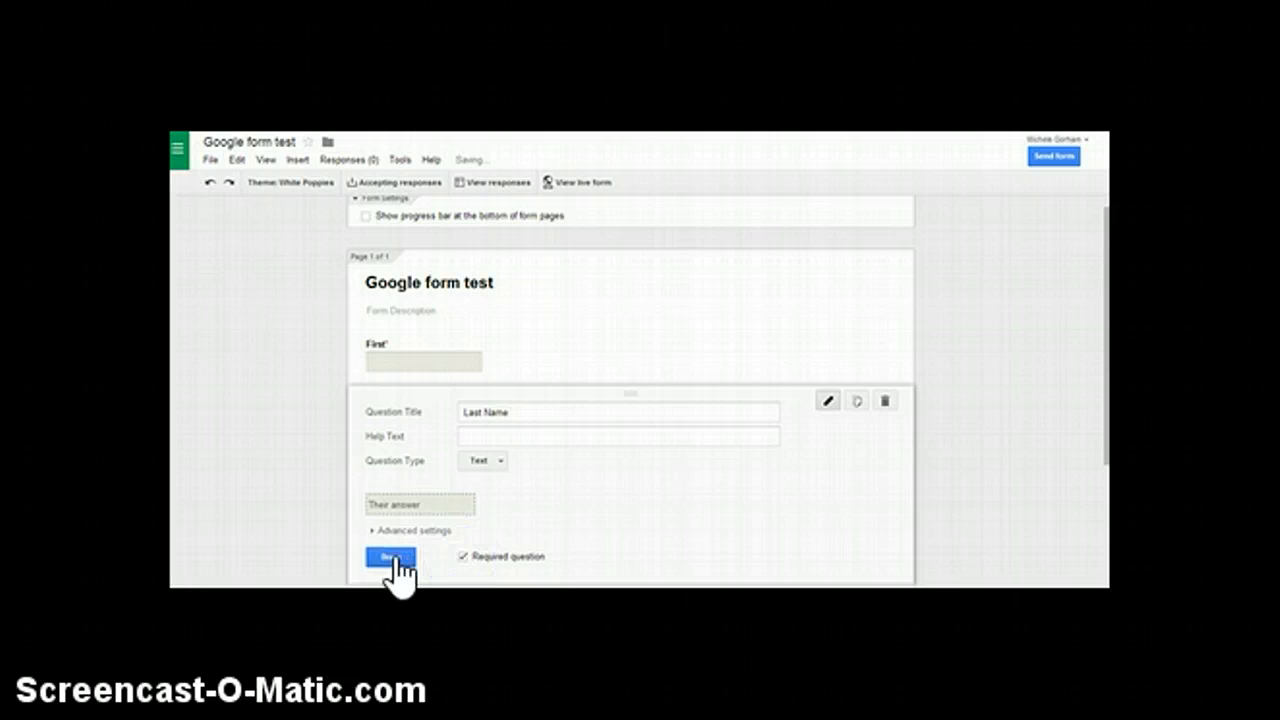
click(392, 557)
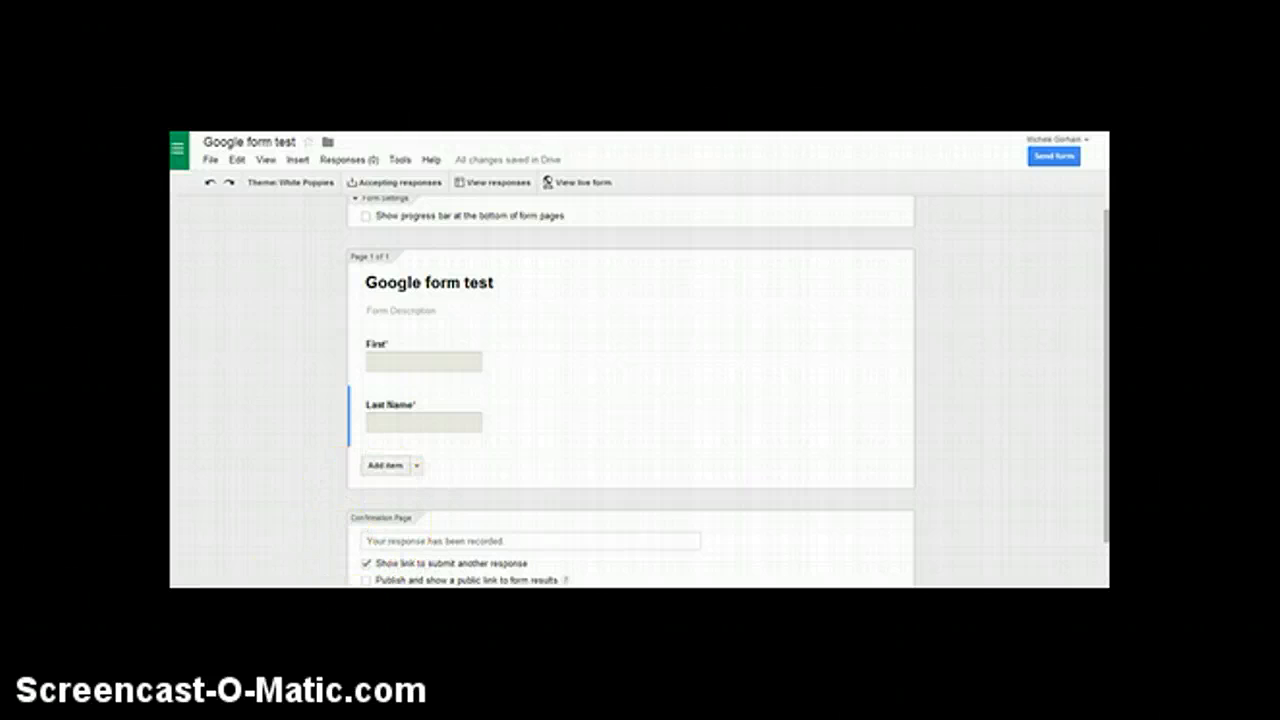
Add a question titled "What is your favorite animal?" below the "Last Name" question.
scroll(416, 406, down, 1)
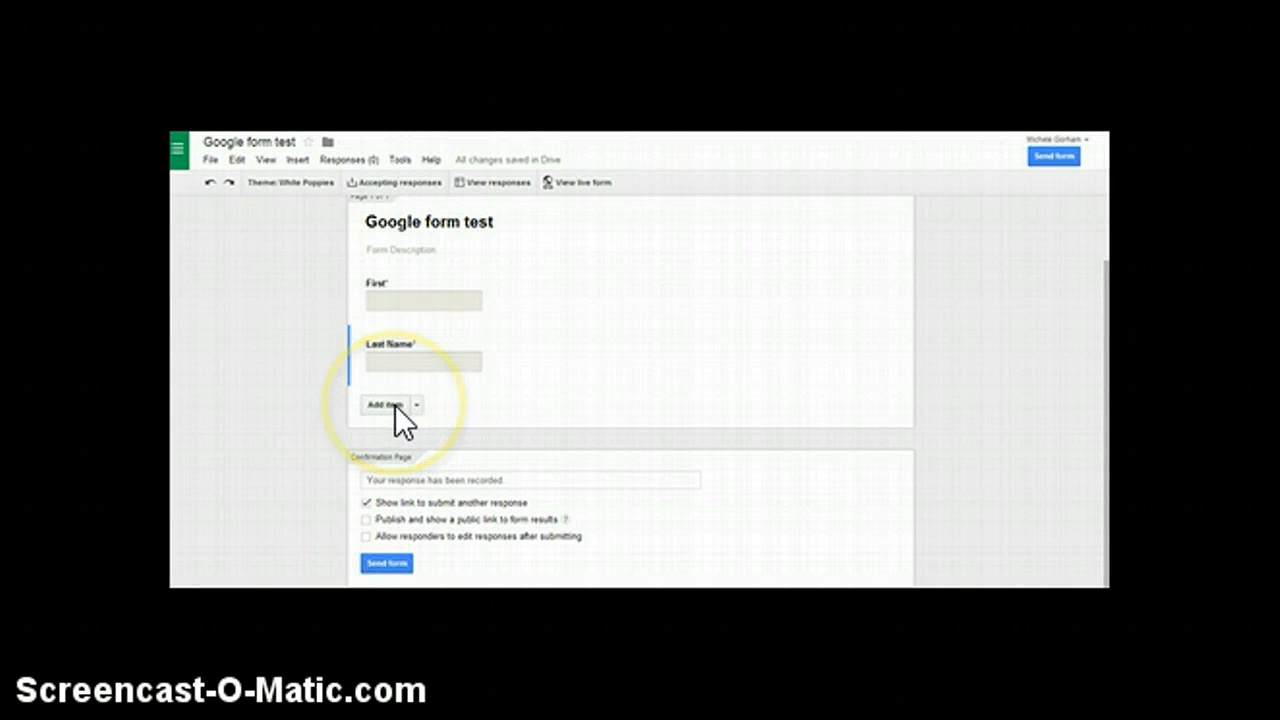
click(395, 405)
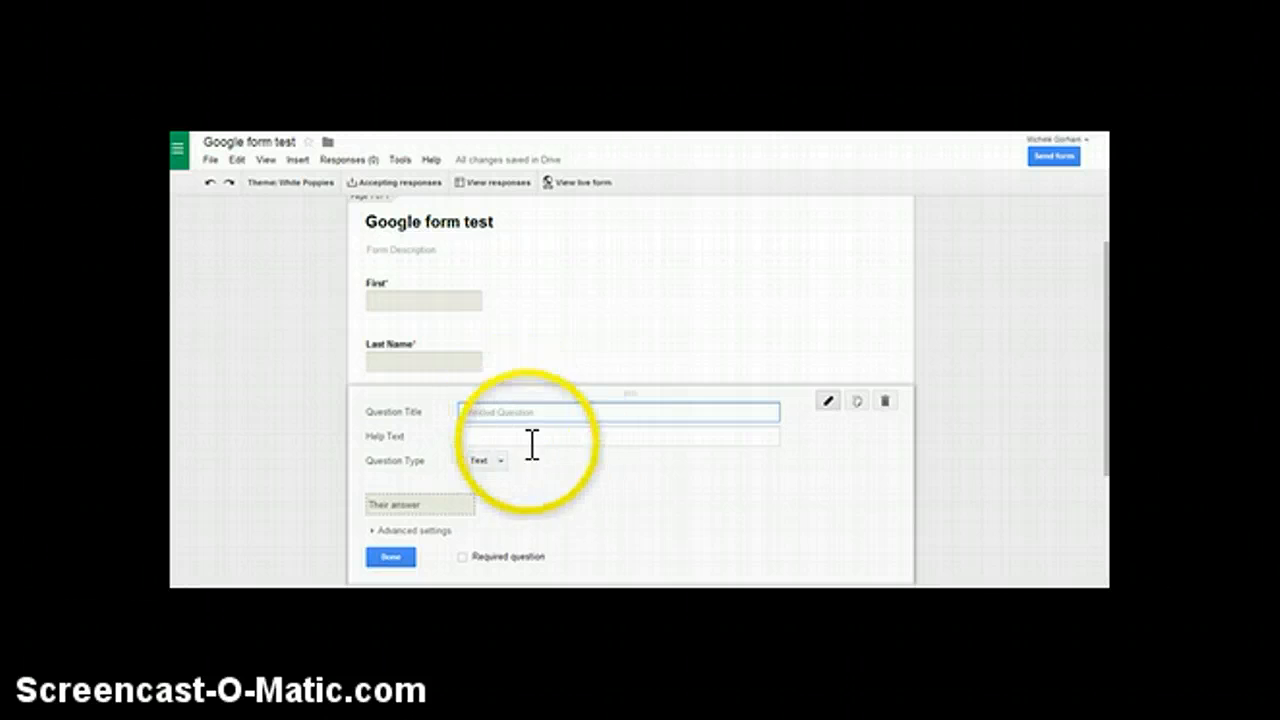
scroll(531, 446, down, 1)
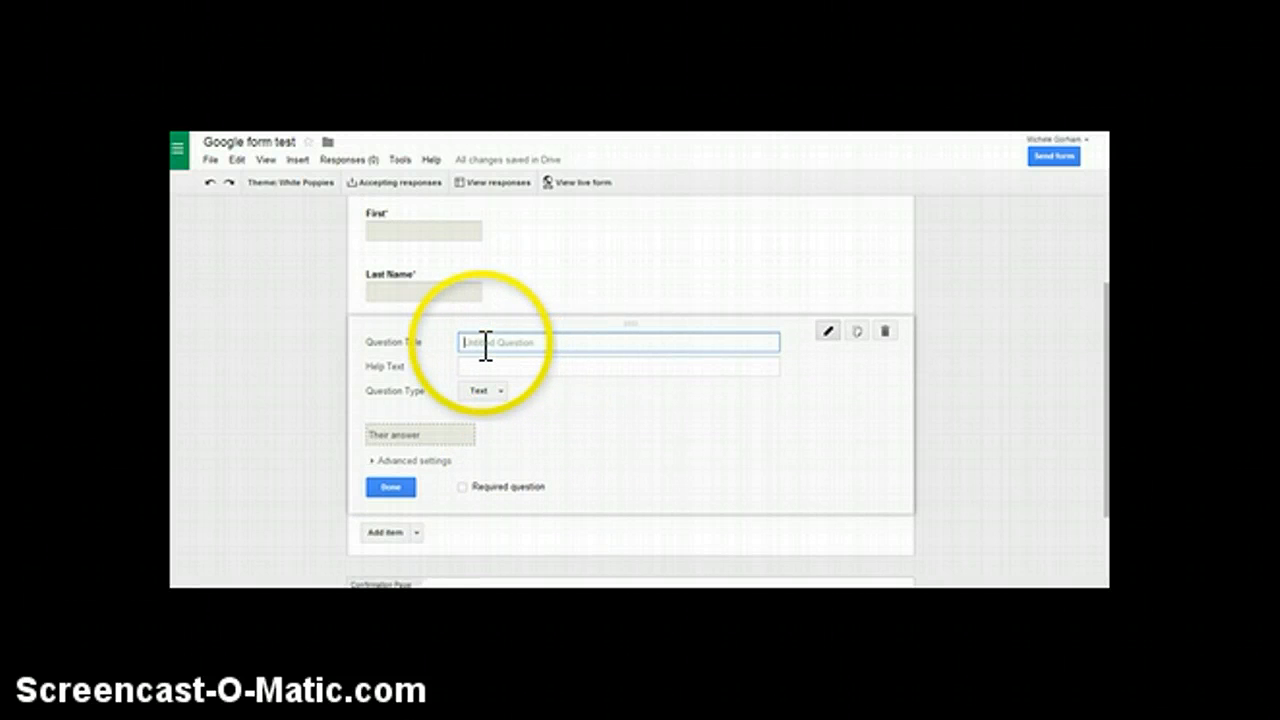
text(What is your favorite animal?)
Set the favorite animal question's type to Paragraph text, make it required and finish editing it.
click(493, 389)
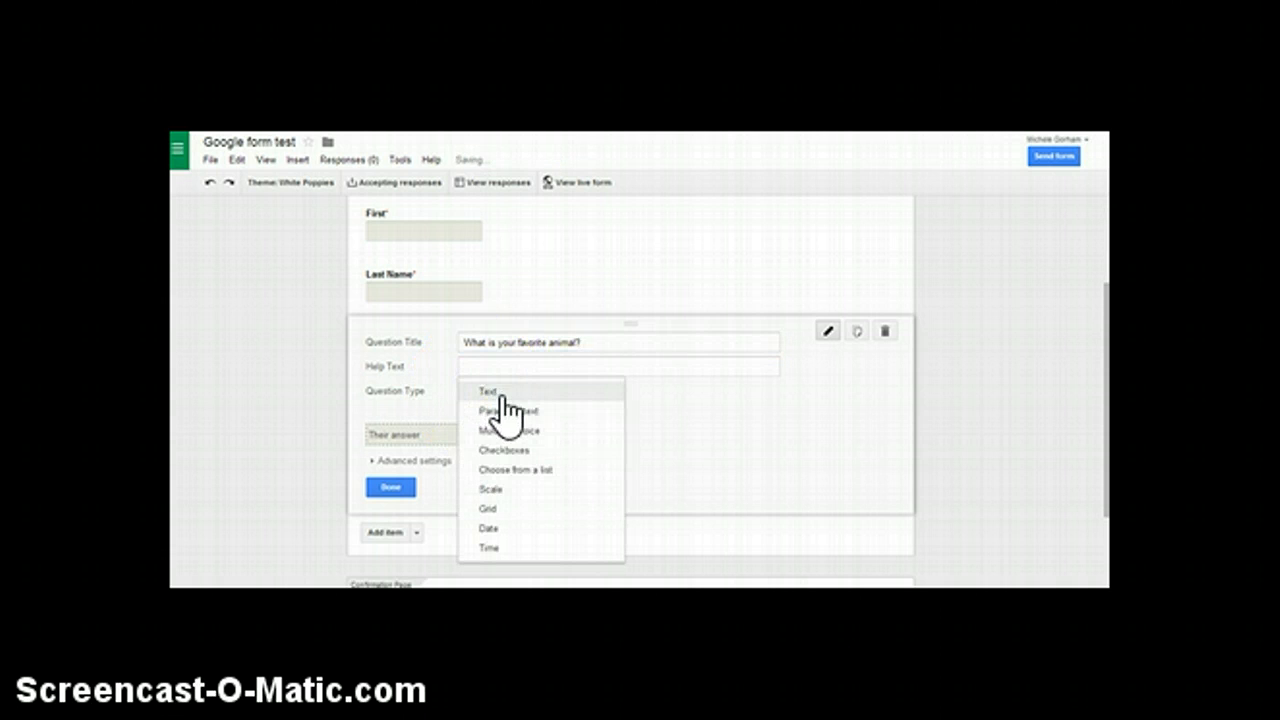
click(494, 393)
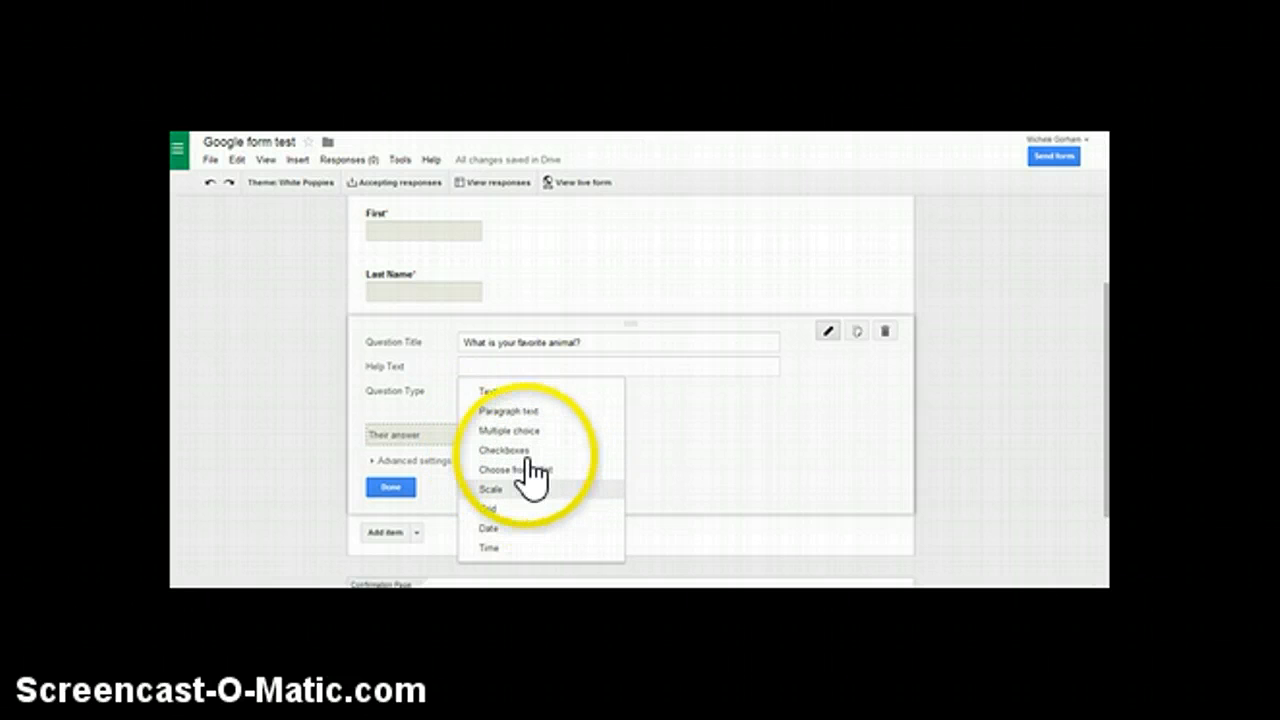
click(517, 413)
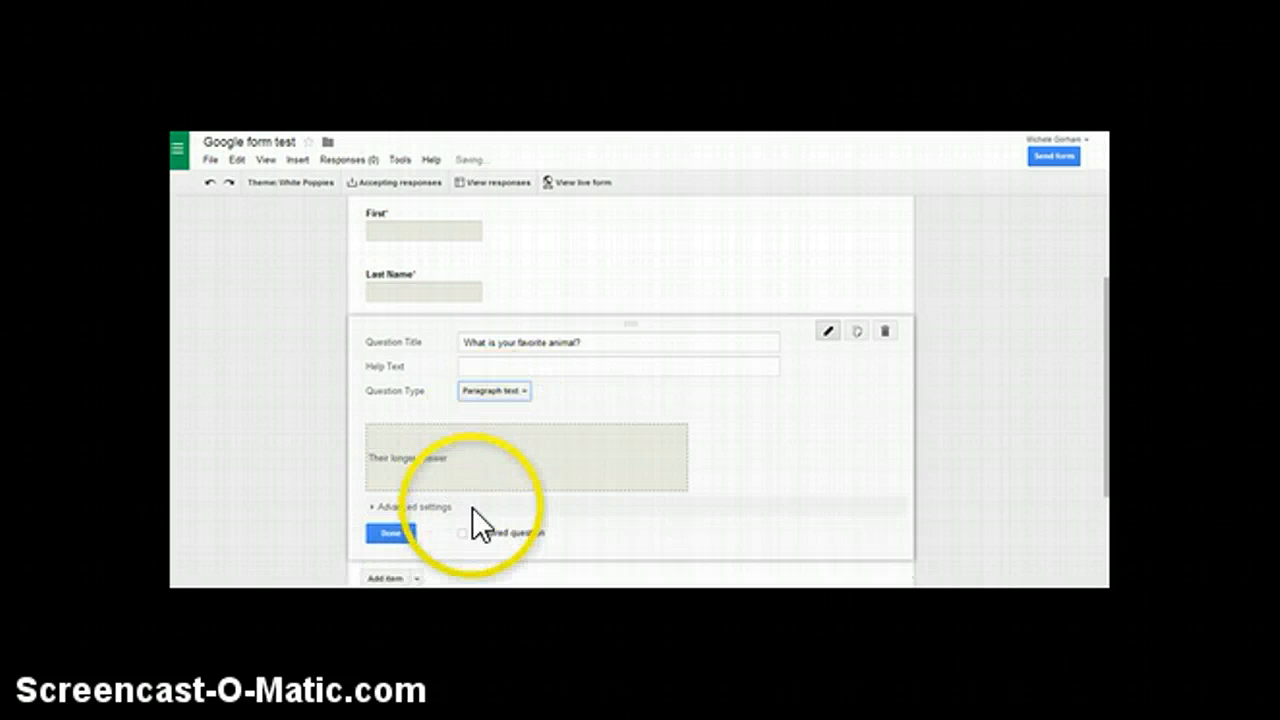
click(462, 534)
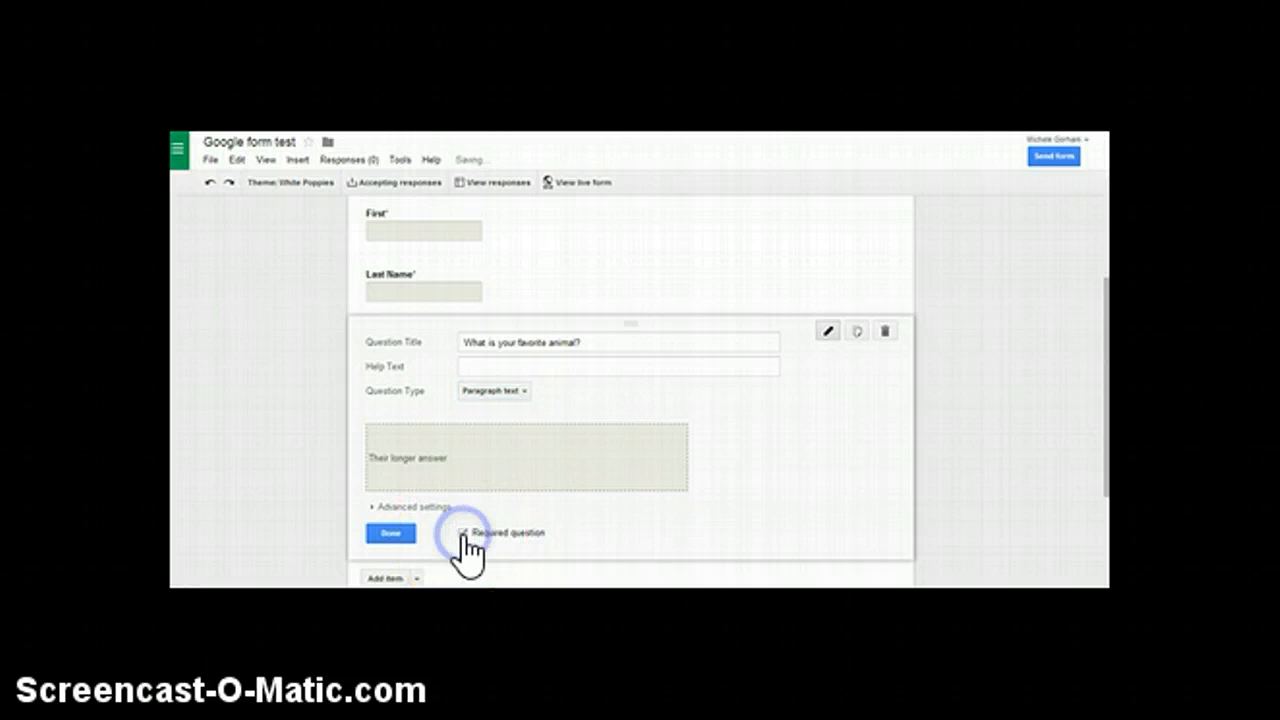
click(400, 531)
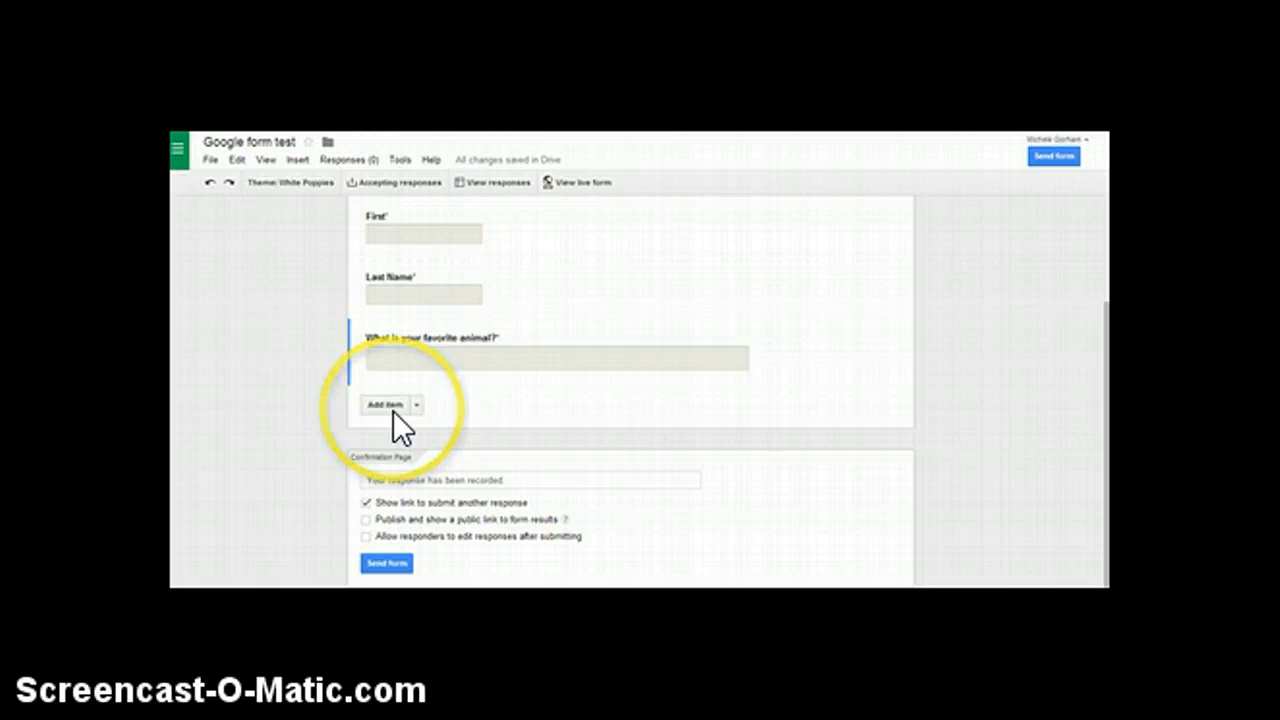
Add a Multiple choice question titled "What is 2+2?" below the favorite animal question.
mouse_move(409, 374)
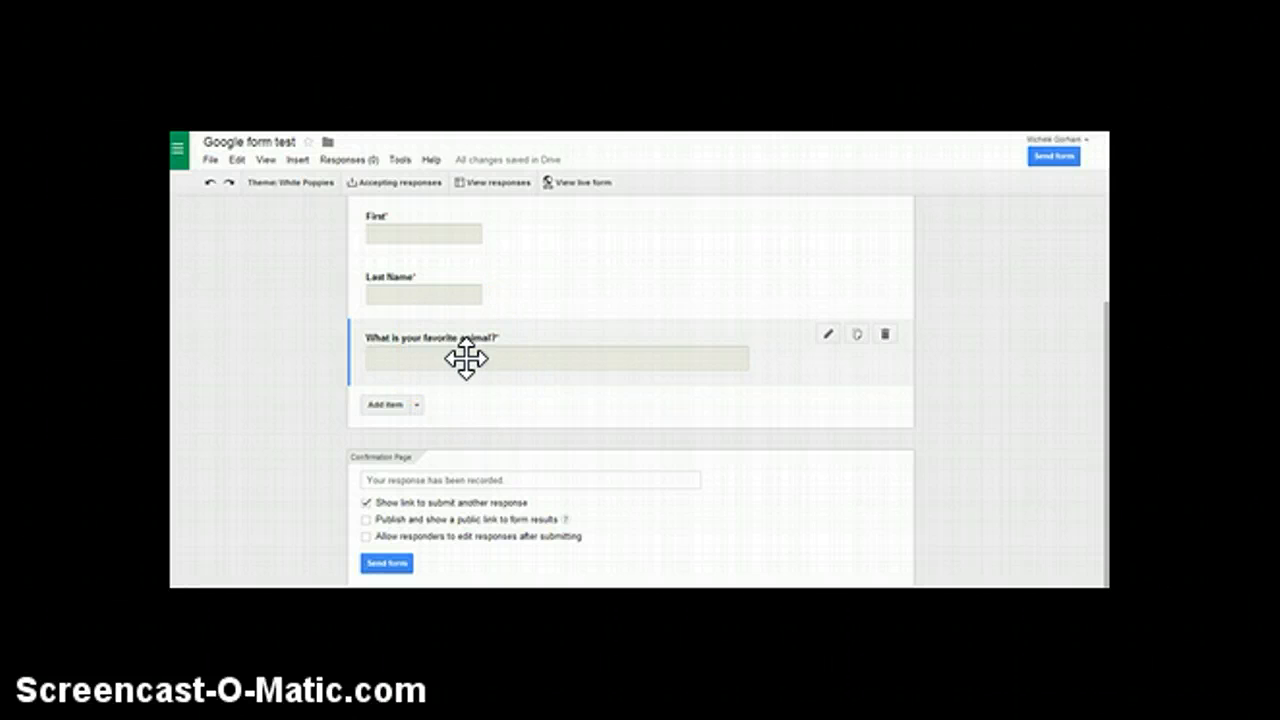
click(397, 403)
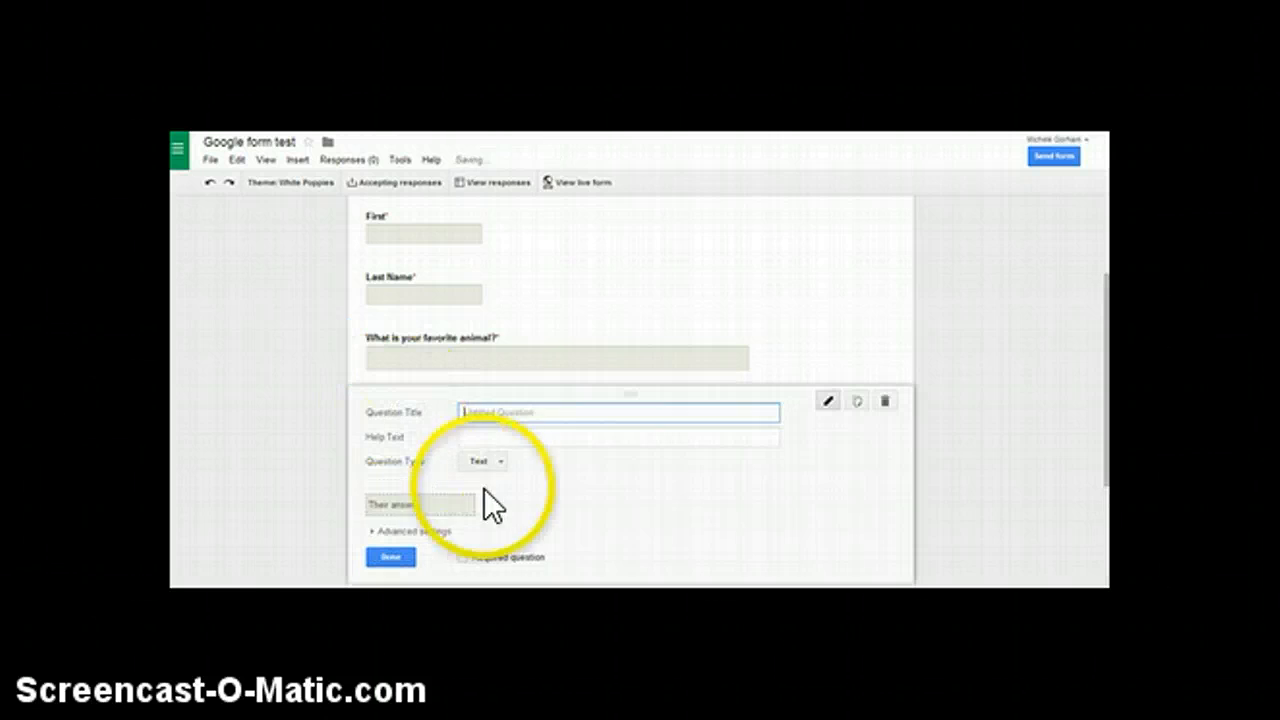
click(492, 462)
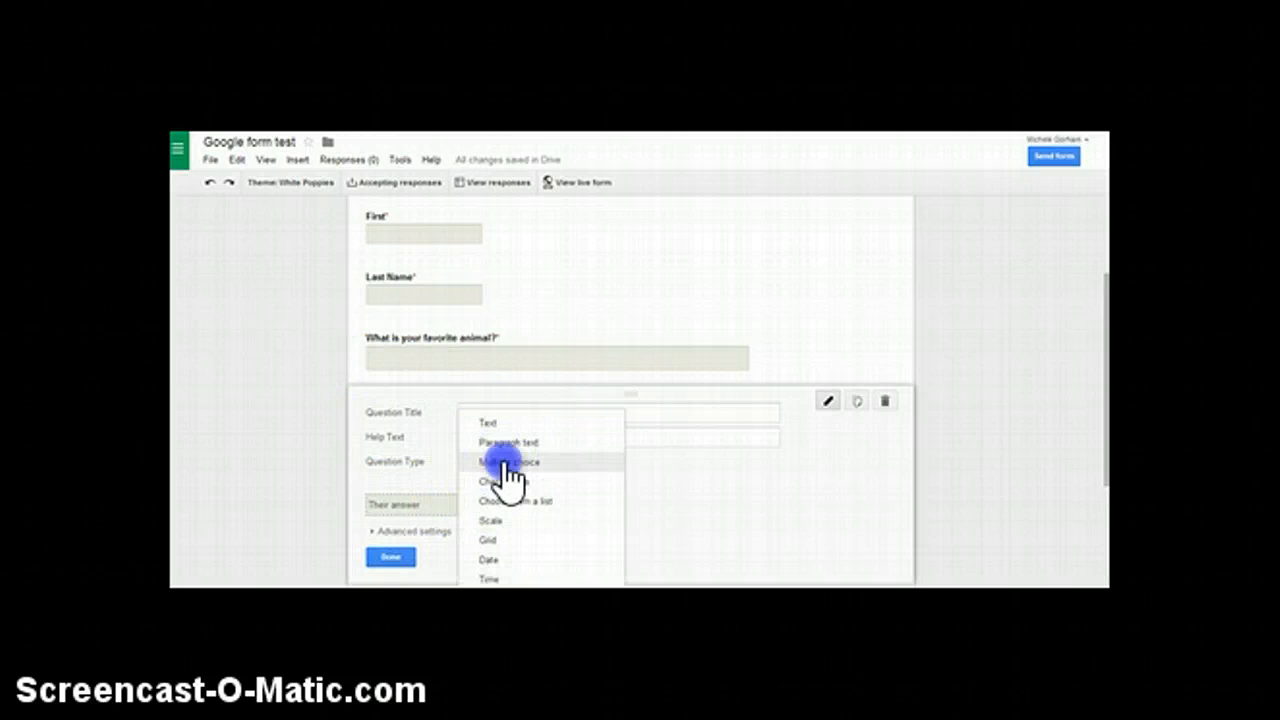
click(503, 462)
click(497, 411)
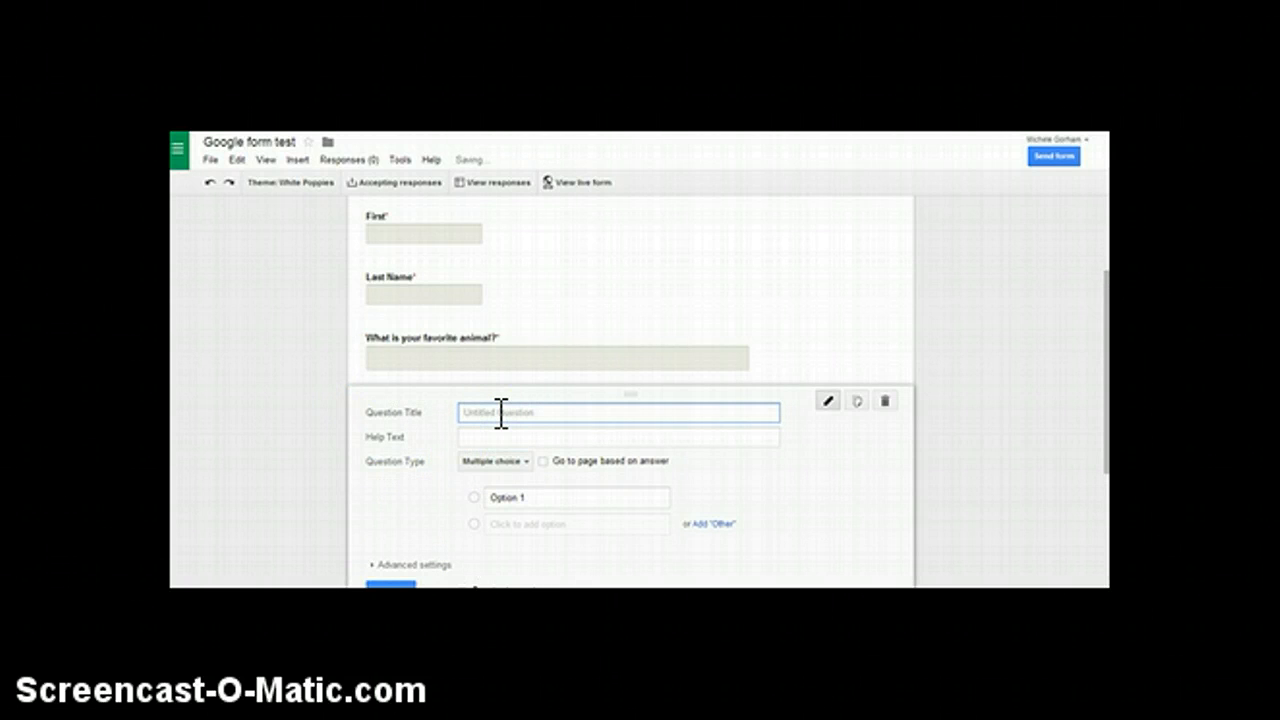
text(What is 2+2?)
Give the "What is 2+2?" question the answer options 2, 3 and 4, plus an "Other" option.
click(502, 498)
text(2)
click(516, 526)
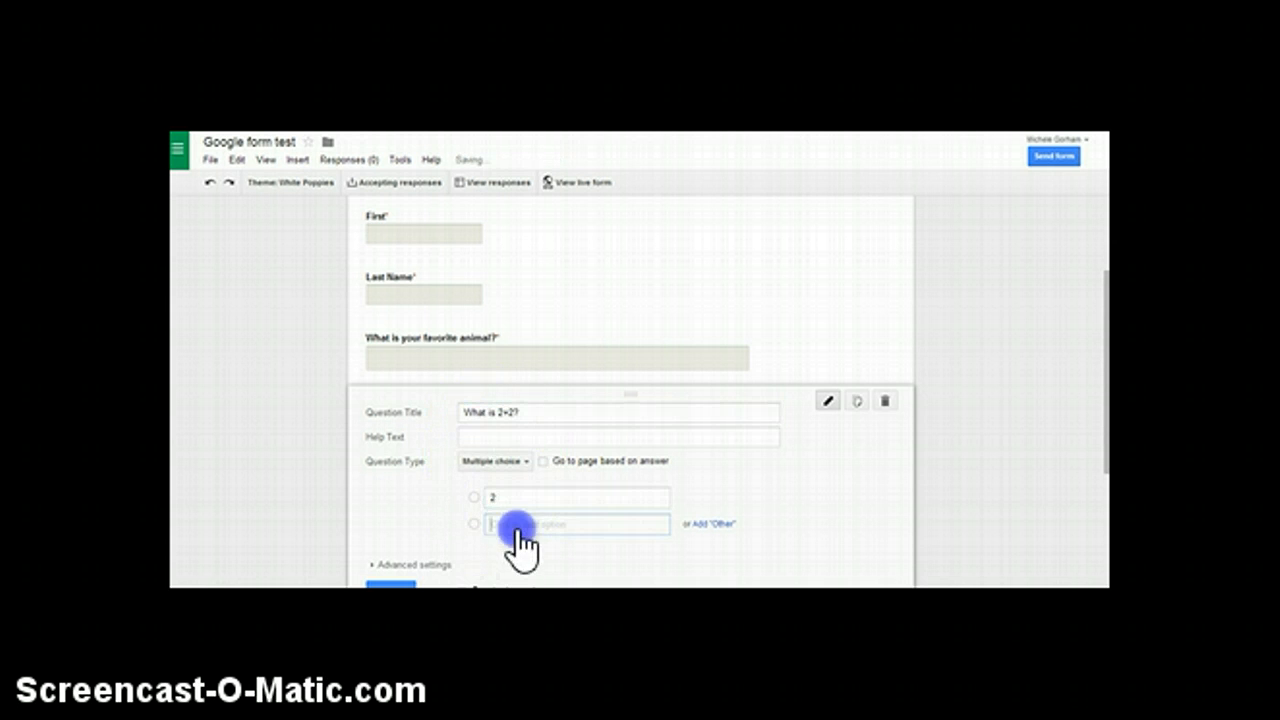
text(3)
click(522, 550)
text(4)
scroll(625, 575, down, 1)
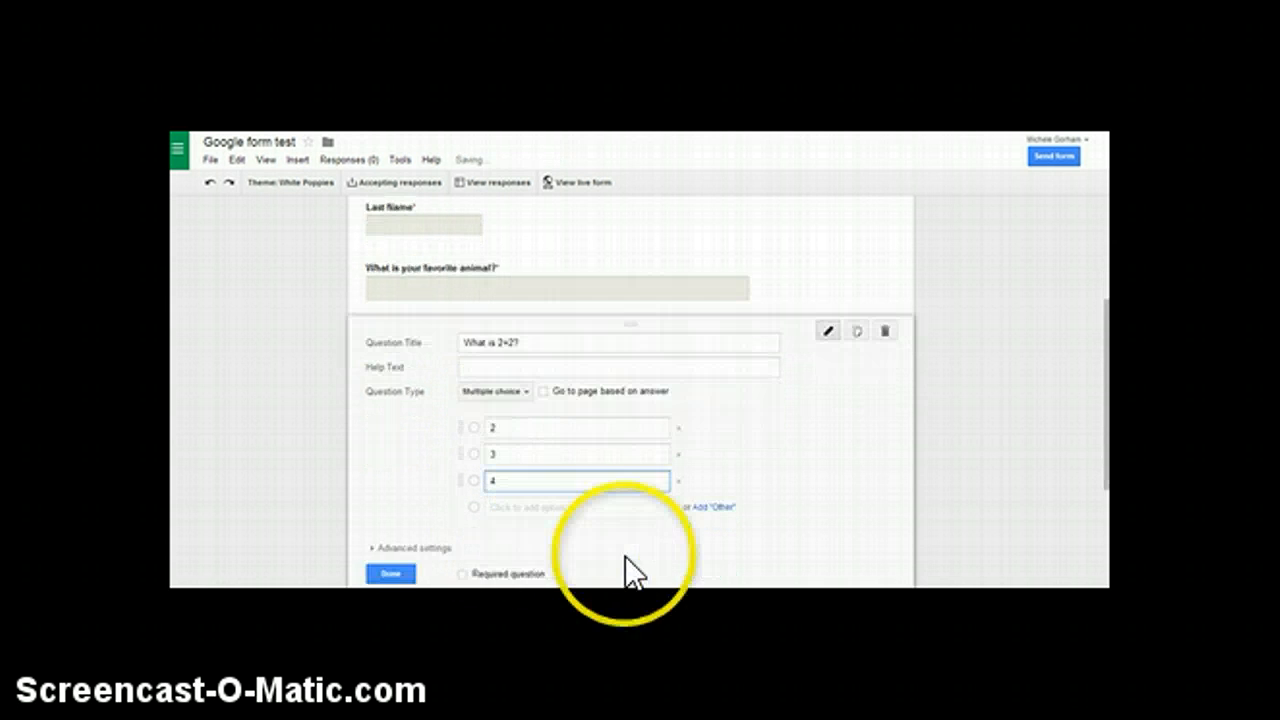
click(710, 508)
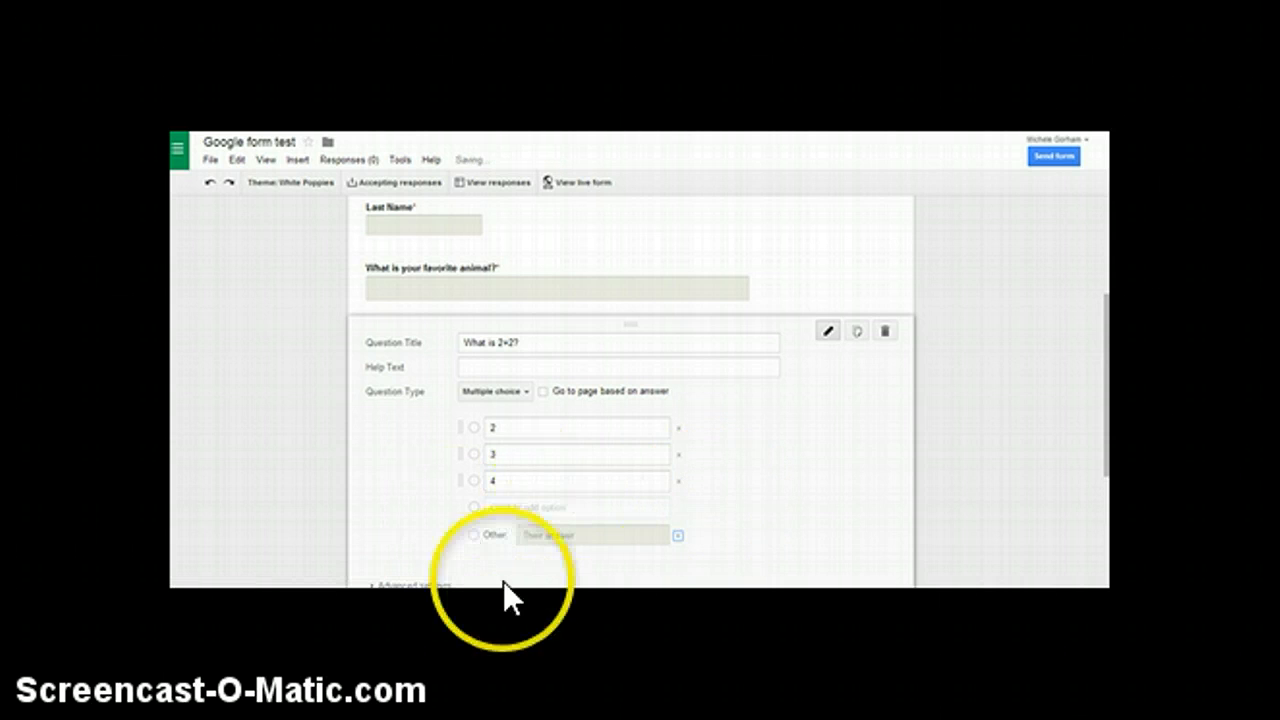
Make the "What is 2+2?" question required and finish editing it.
scroll(578, 555, down, 1)
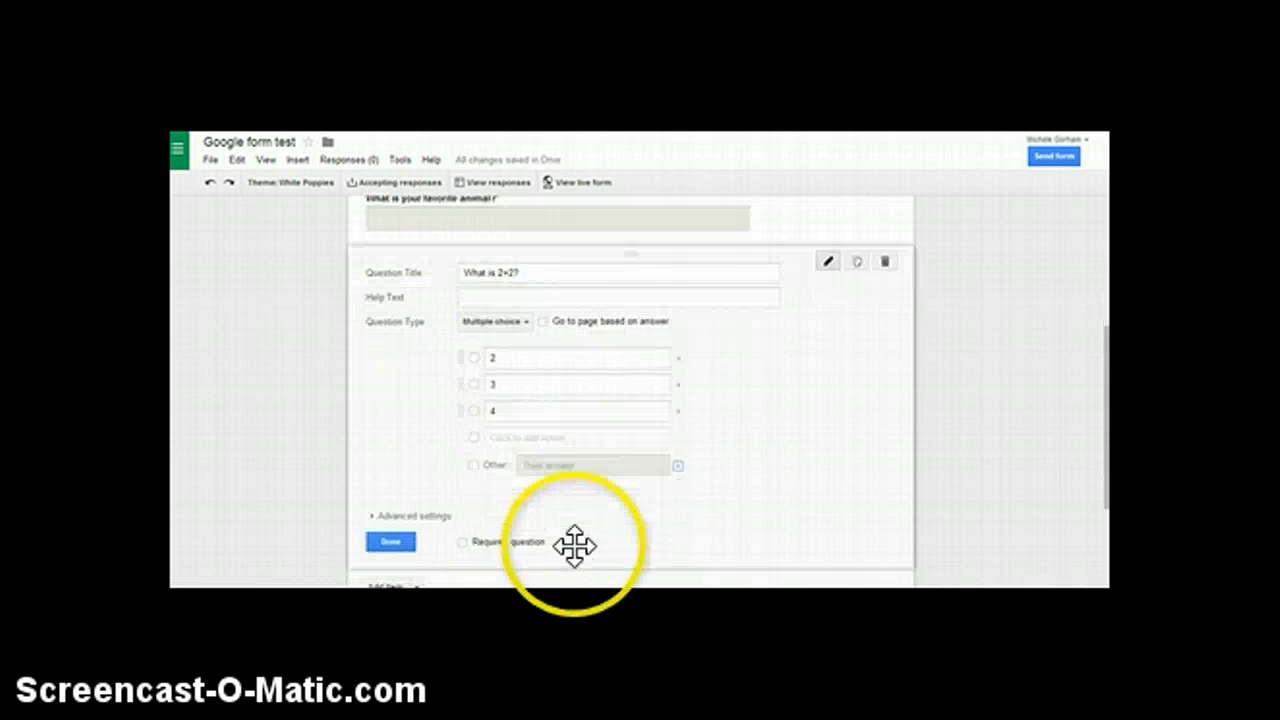
click(461, 541)
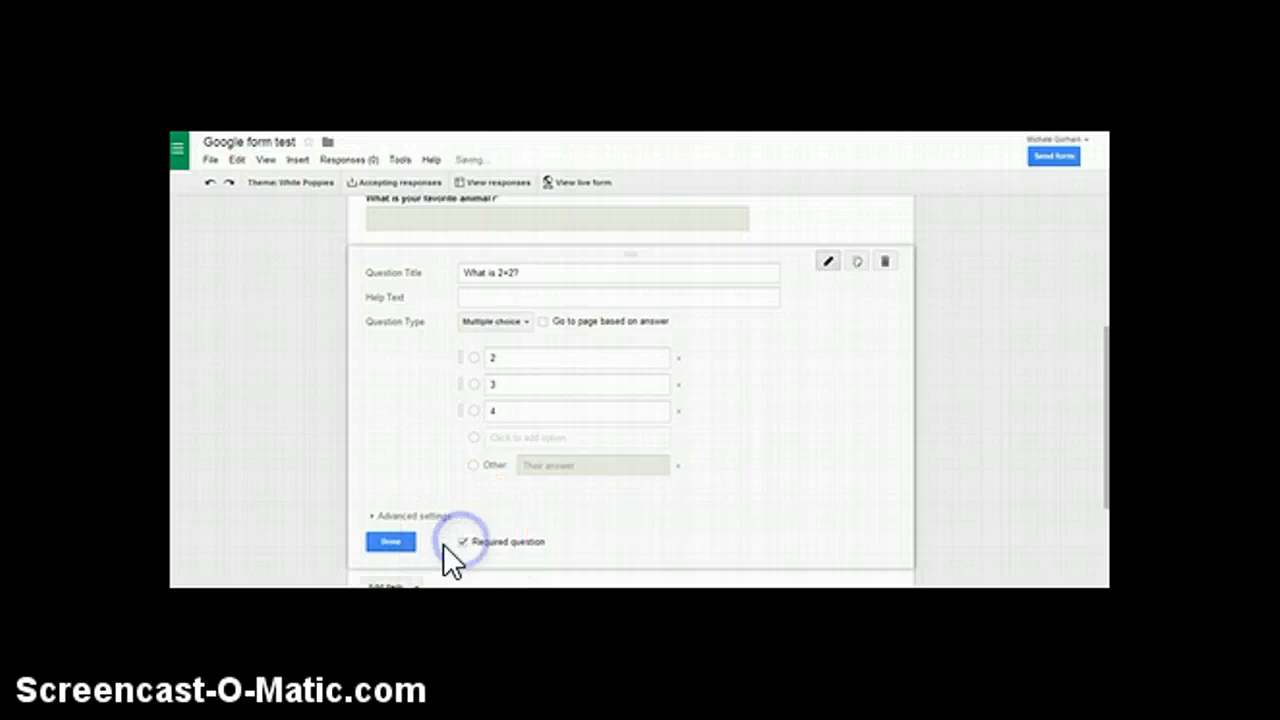
click(390, 541)
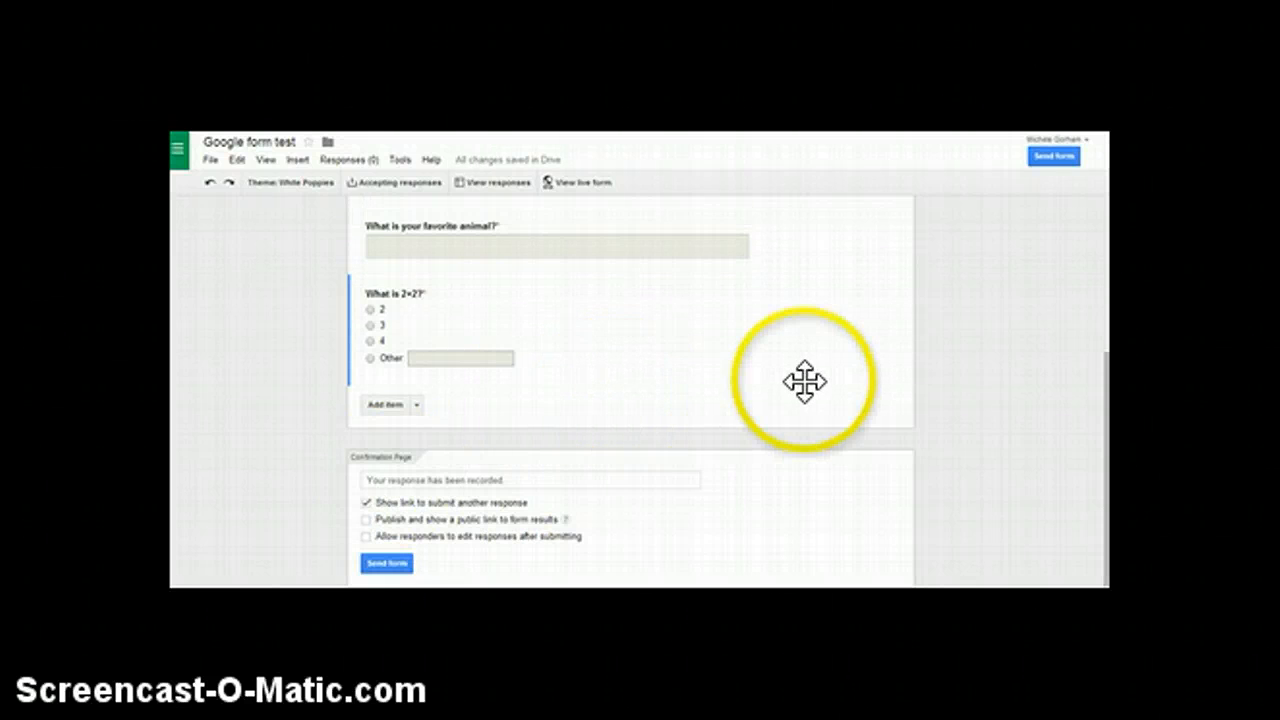
Move the "What is 2+2?" question above the favorite animal question.
scroll(805, 382, up, 1)
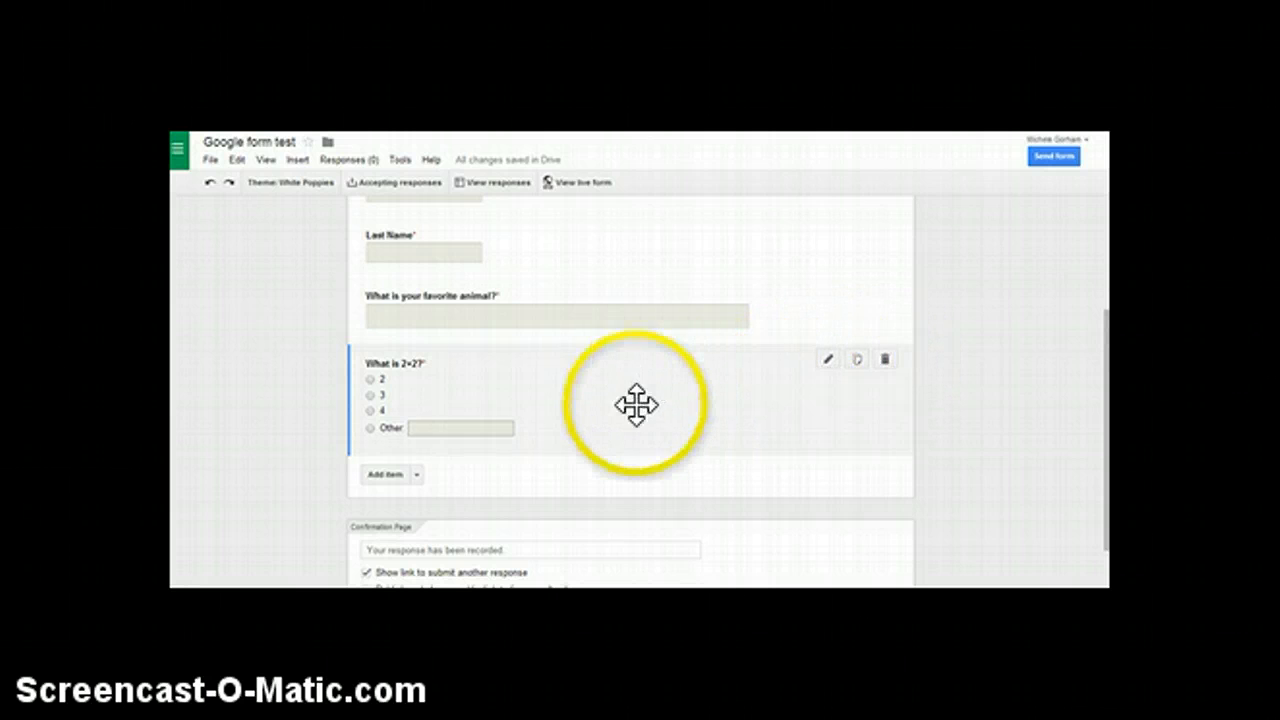
drag(632, 393, 644, 360)
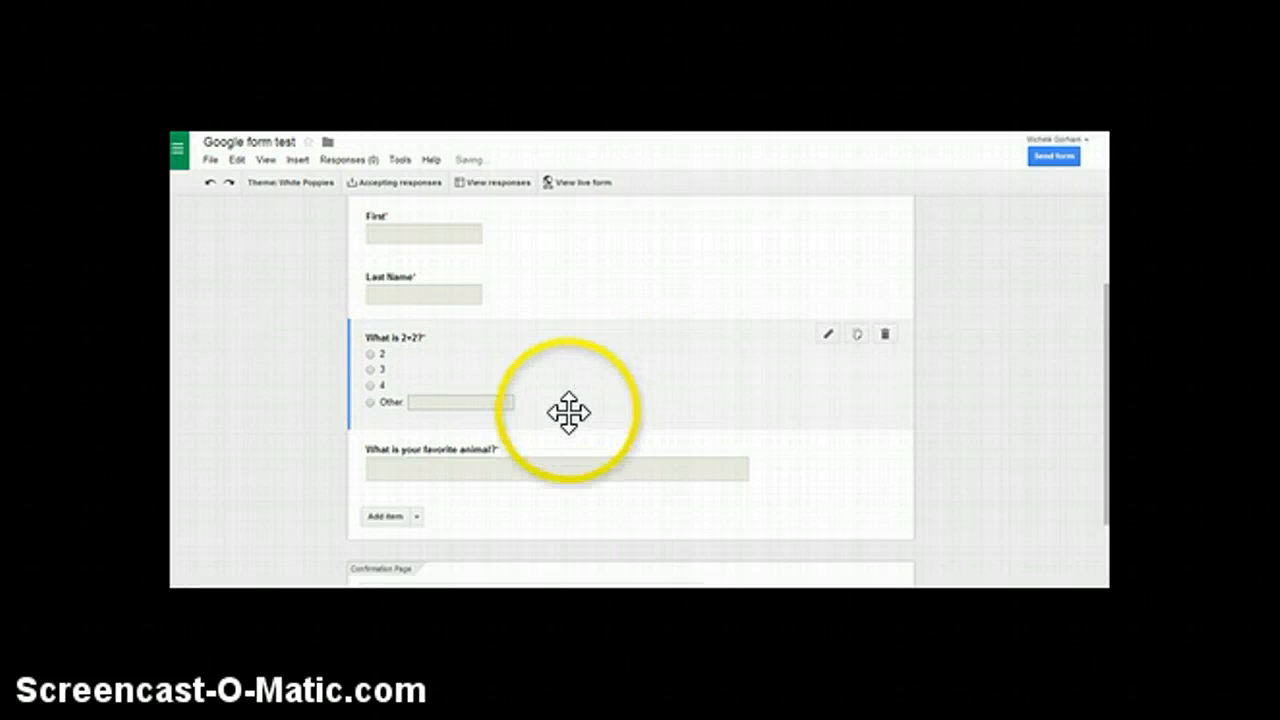
Replace the confirmation page message with "Thanks for doing this!" followed by the teacher's title and initial.
scroll(566, 411, down, 1)
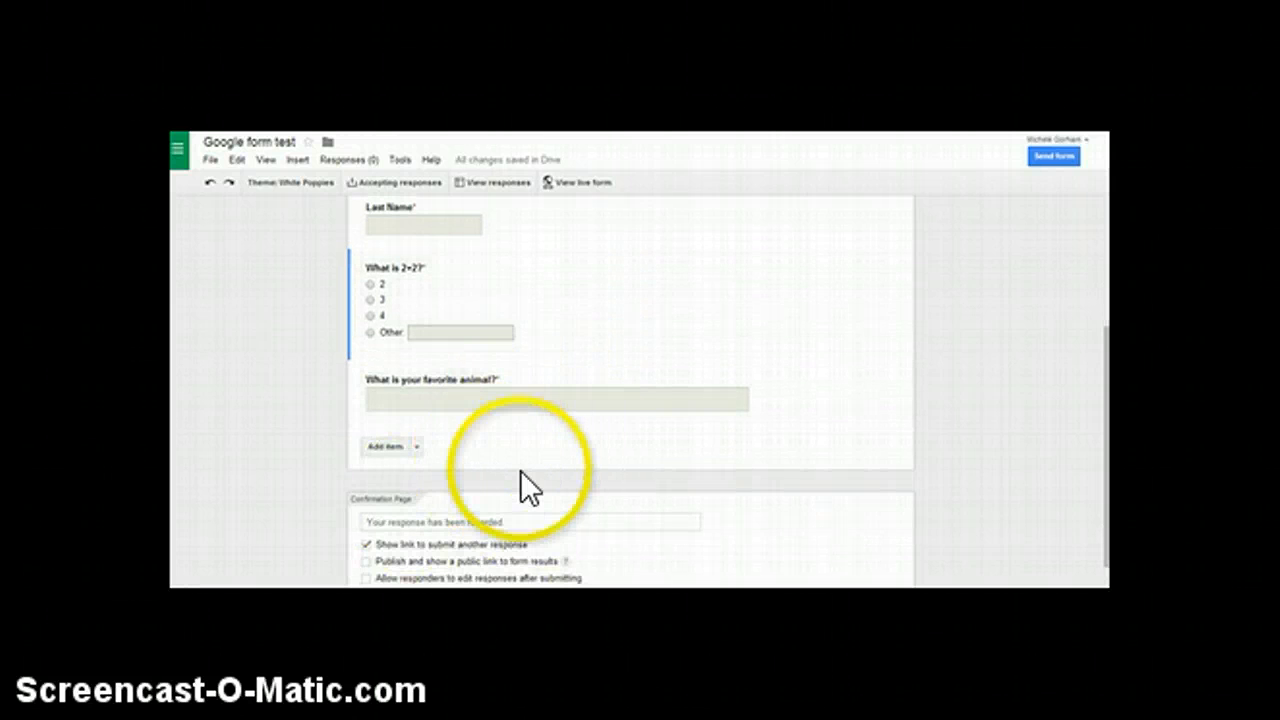
scroll(472, 464, down, 1)
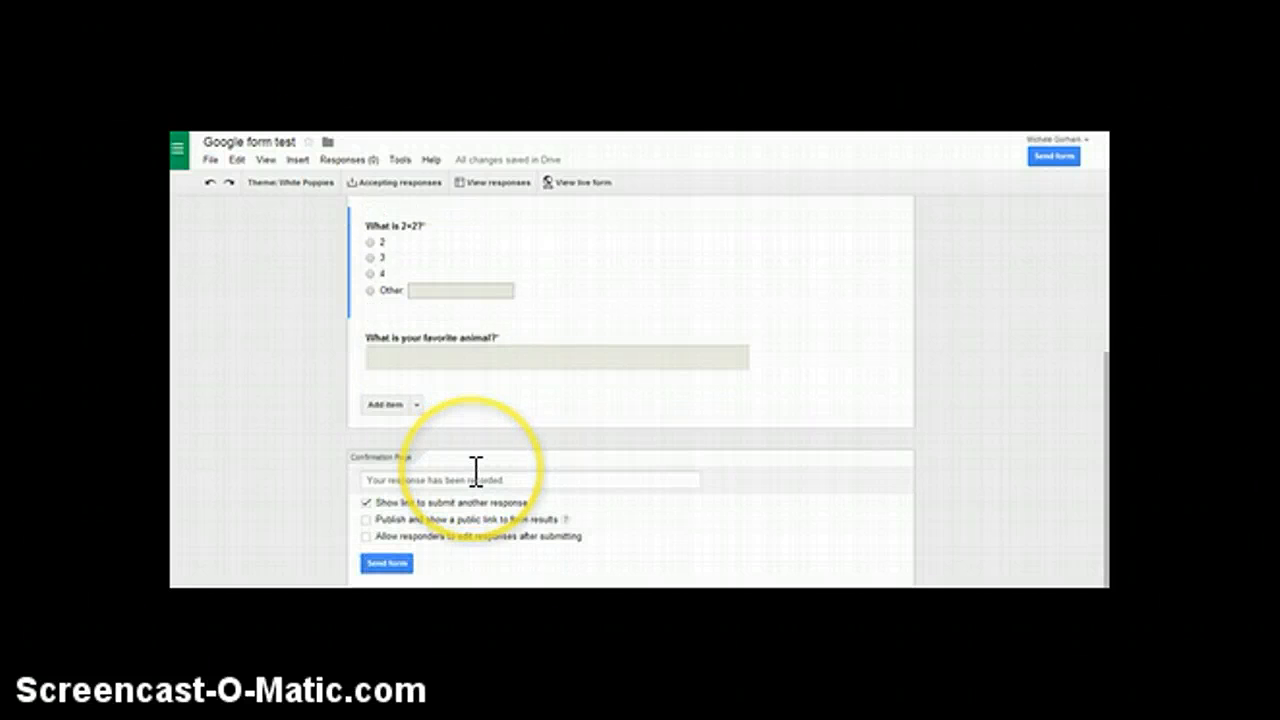
click(455, 478)
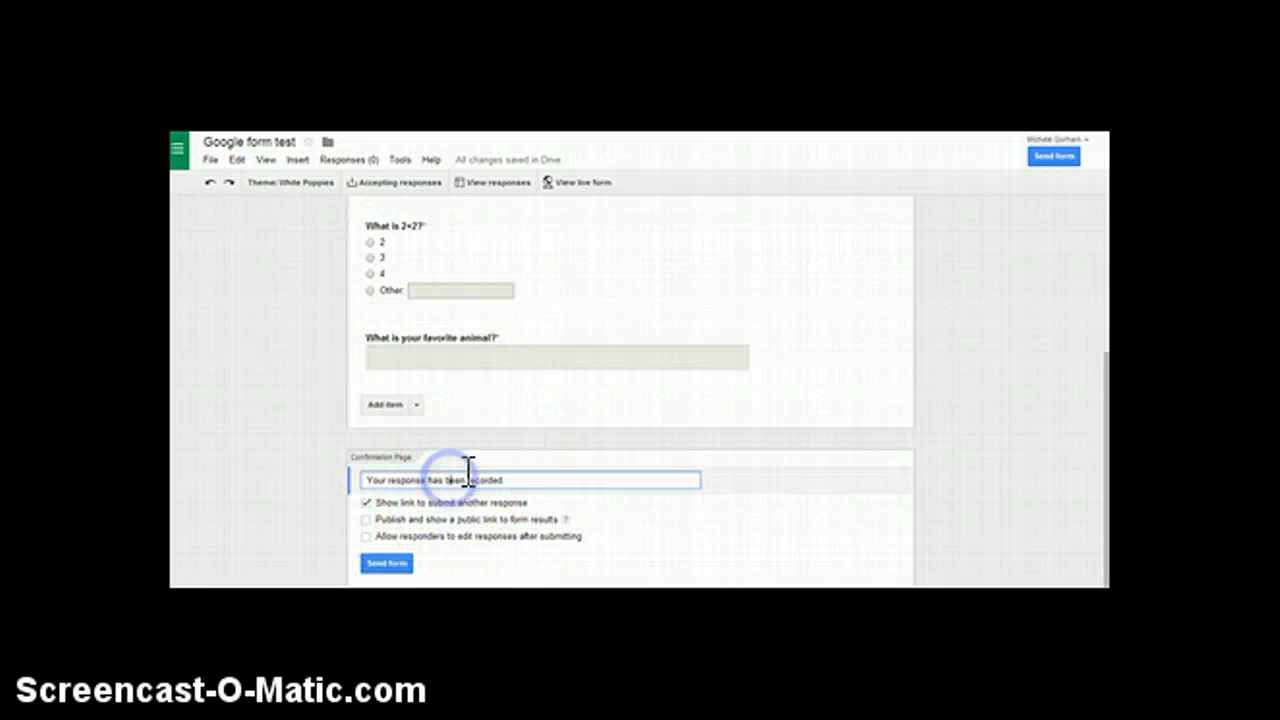
drag(497, 478, 339, 478)
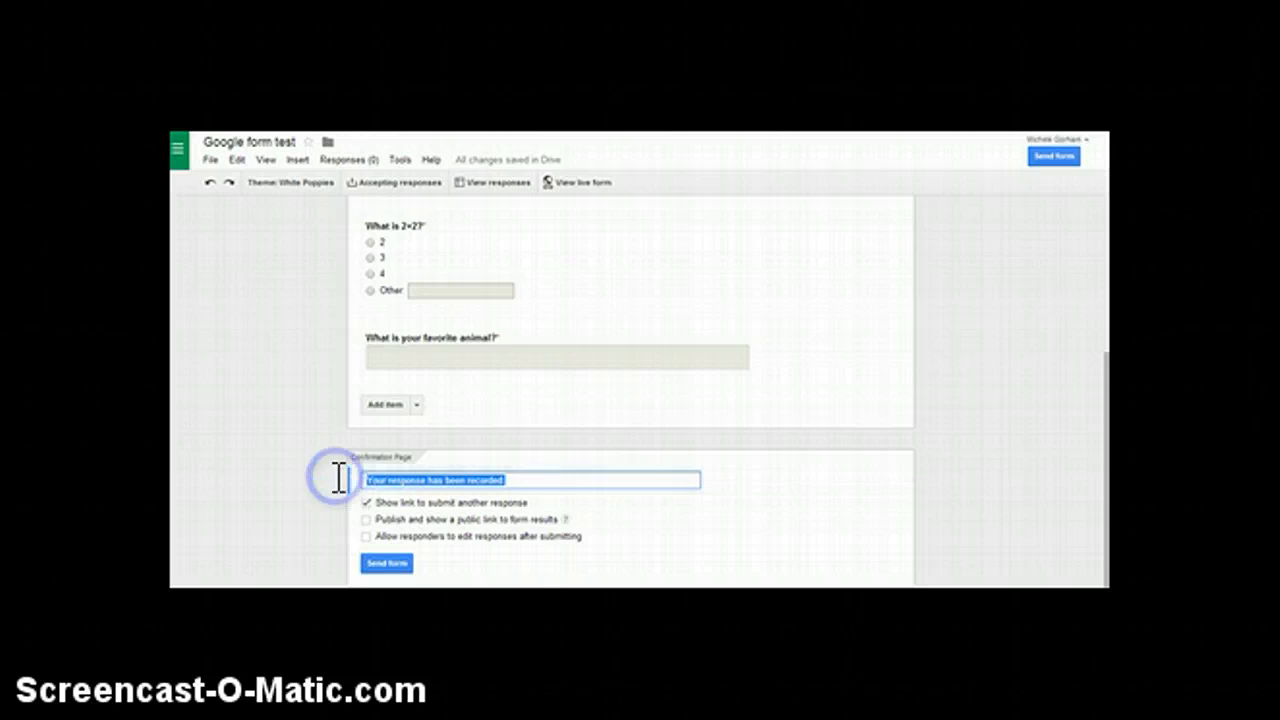
text(Thanks for )
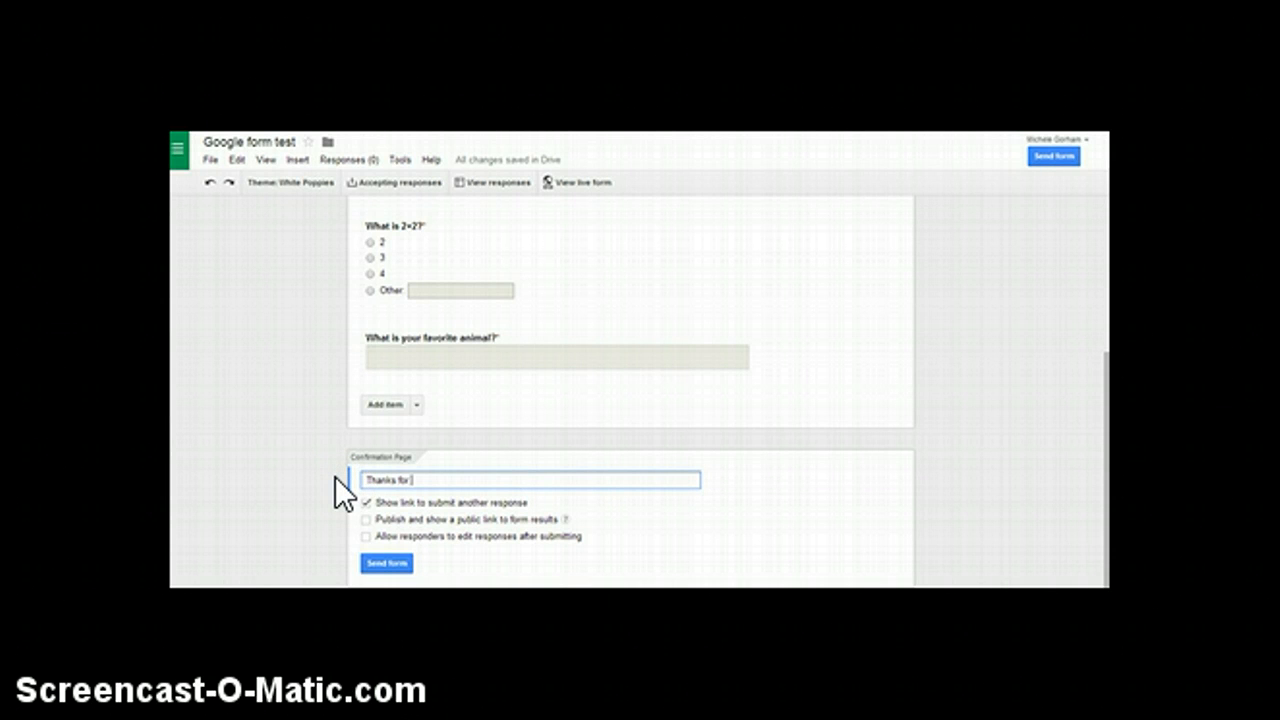
text(doing this! Mrs. G)
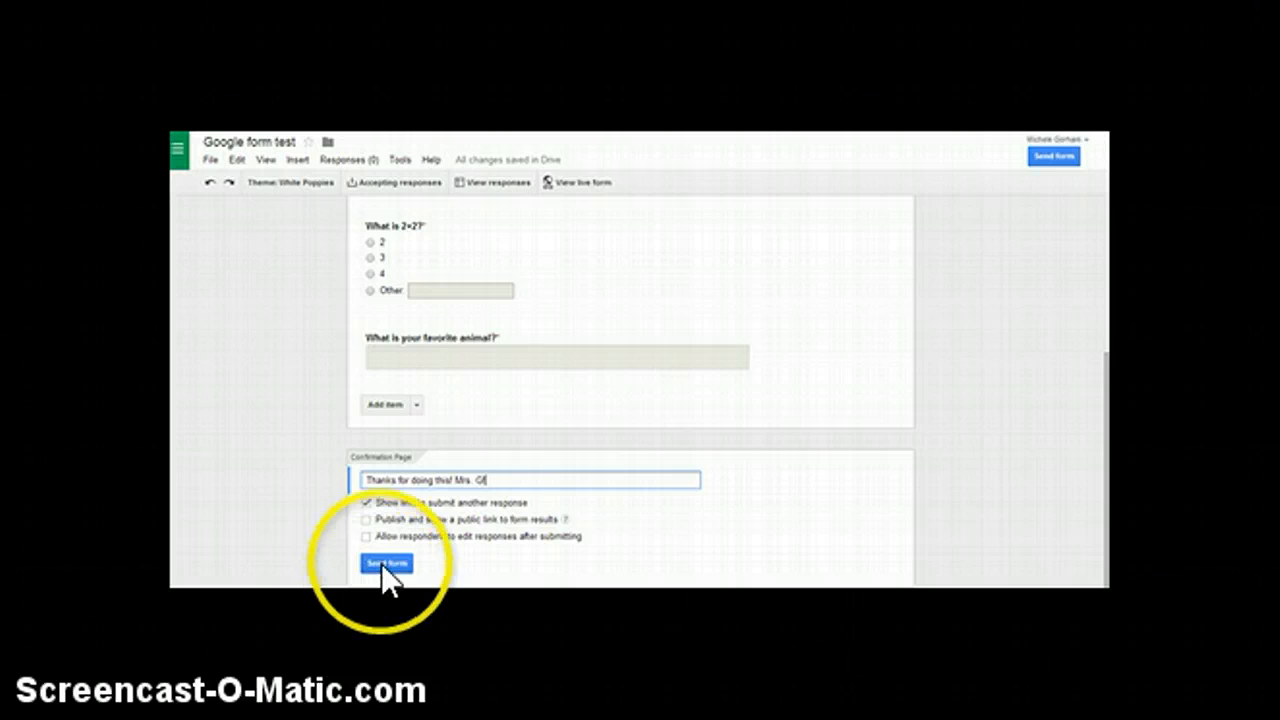
Open the live form and look through its theme and questions.
scroll(458, 503, up, 5)
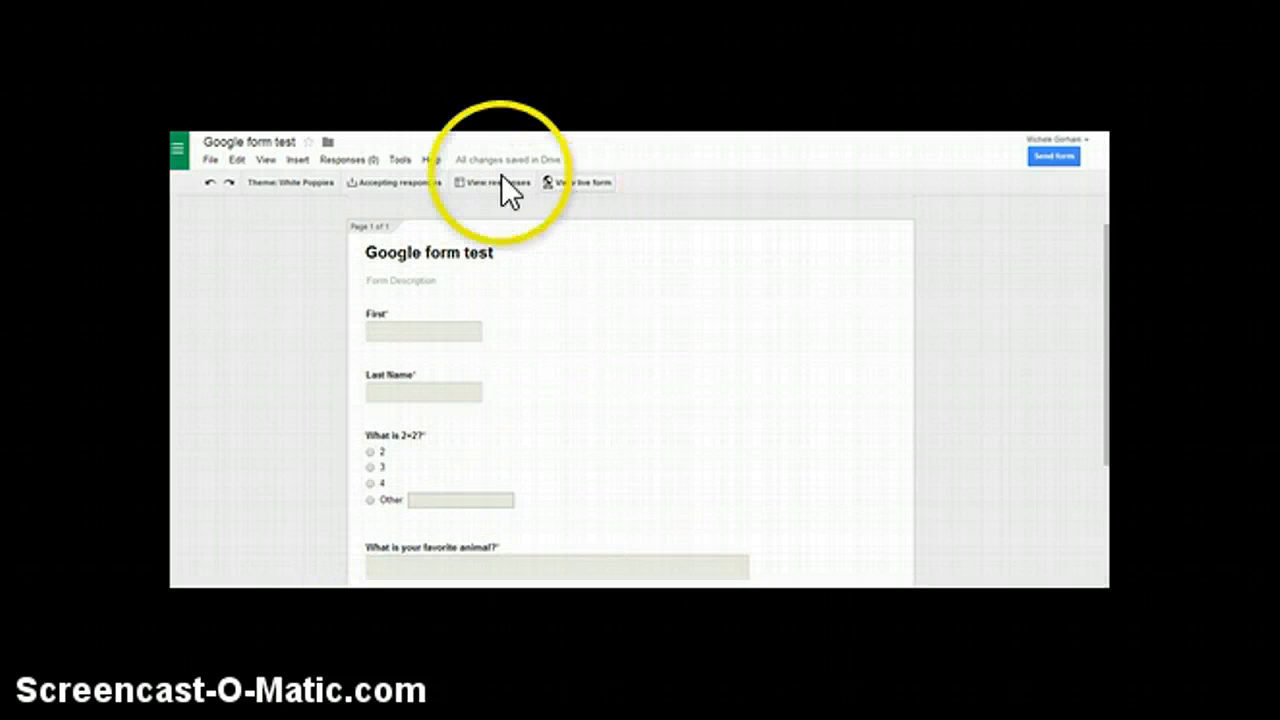
click(578, 183)
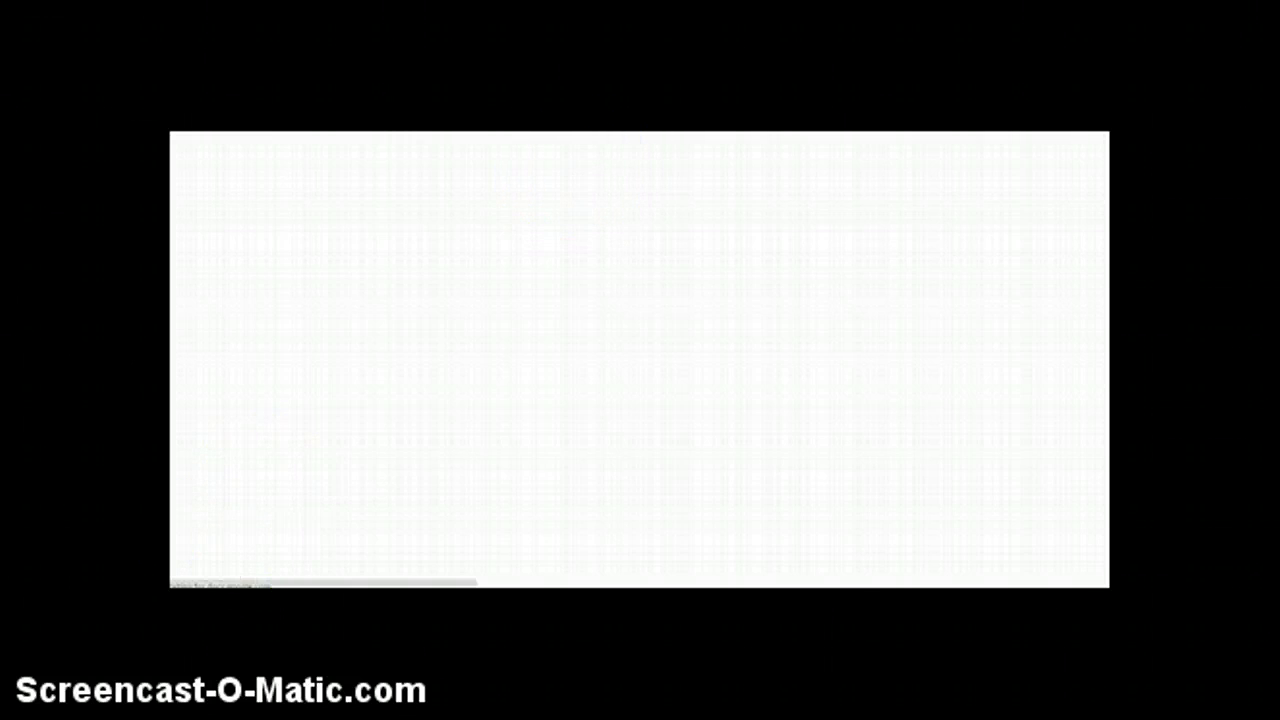
scroll(306, 395, down, 1)
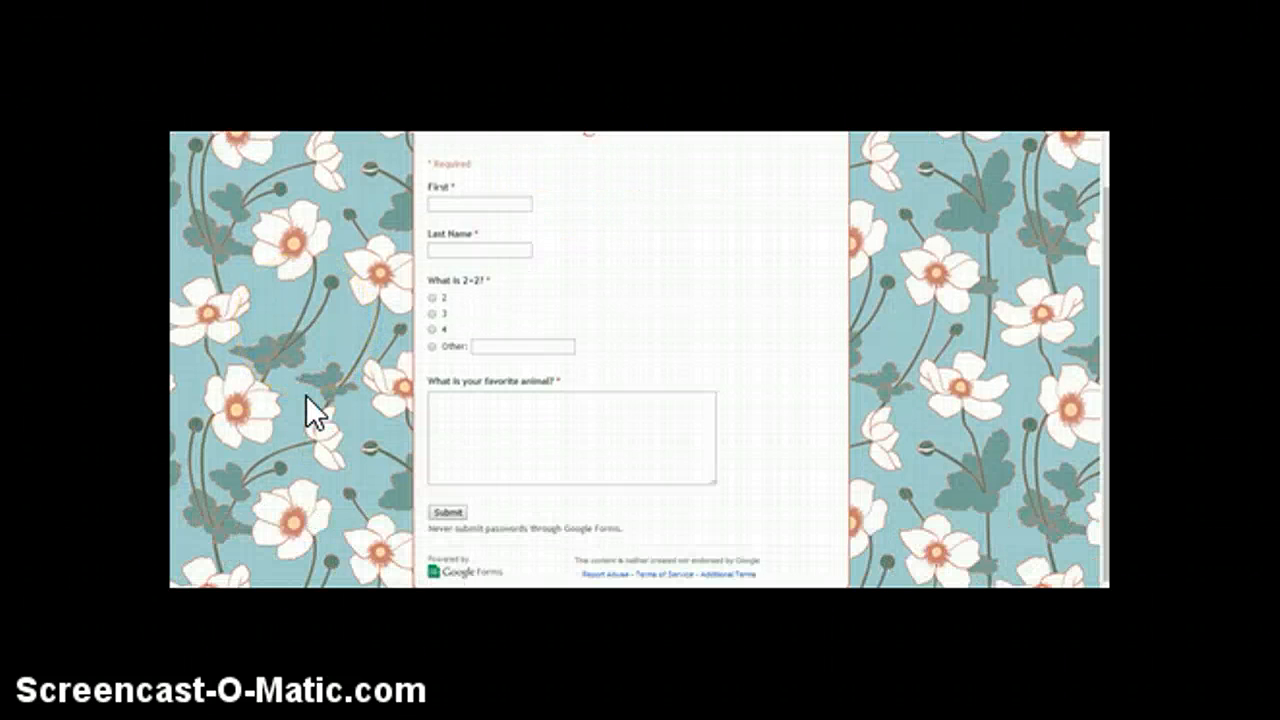
scroll(306, 396, up, 1)
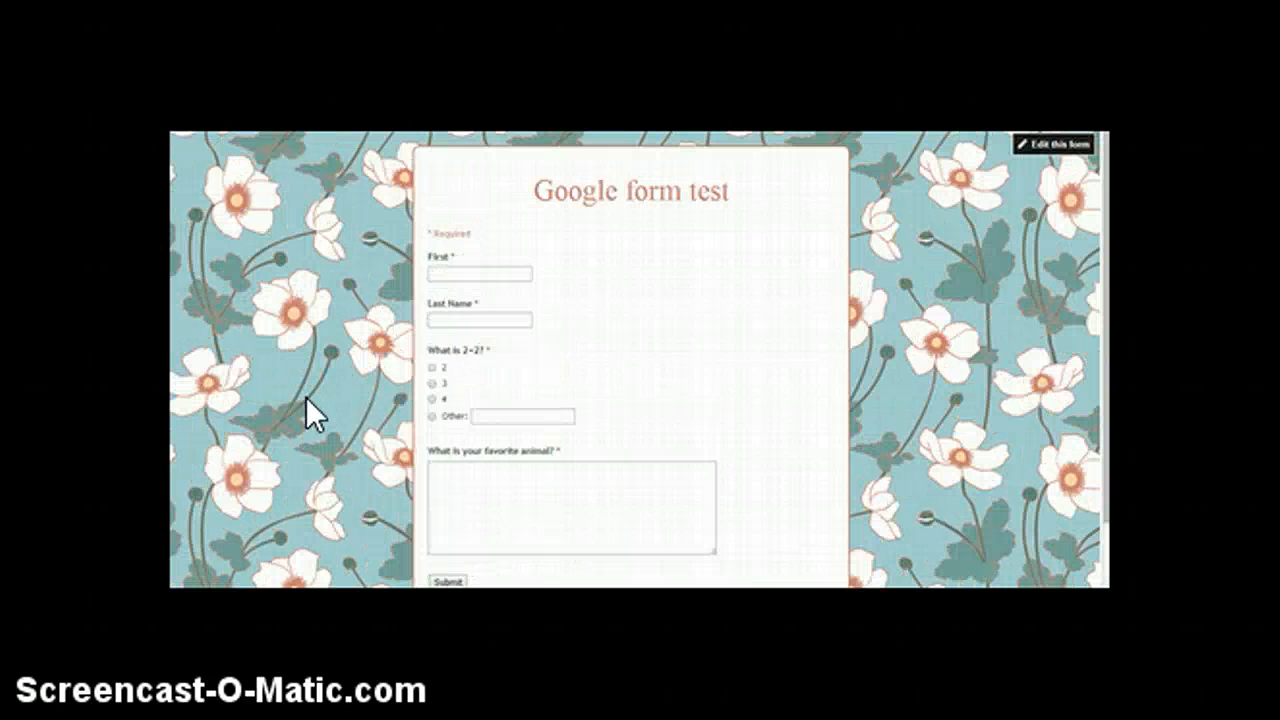
scroll(306, 397, down, 2)
scroll(306, 399, up, 1)
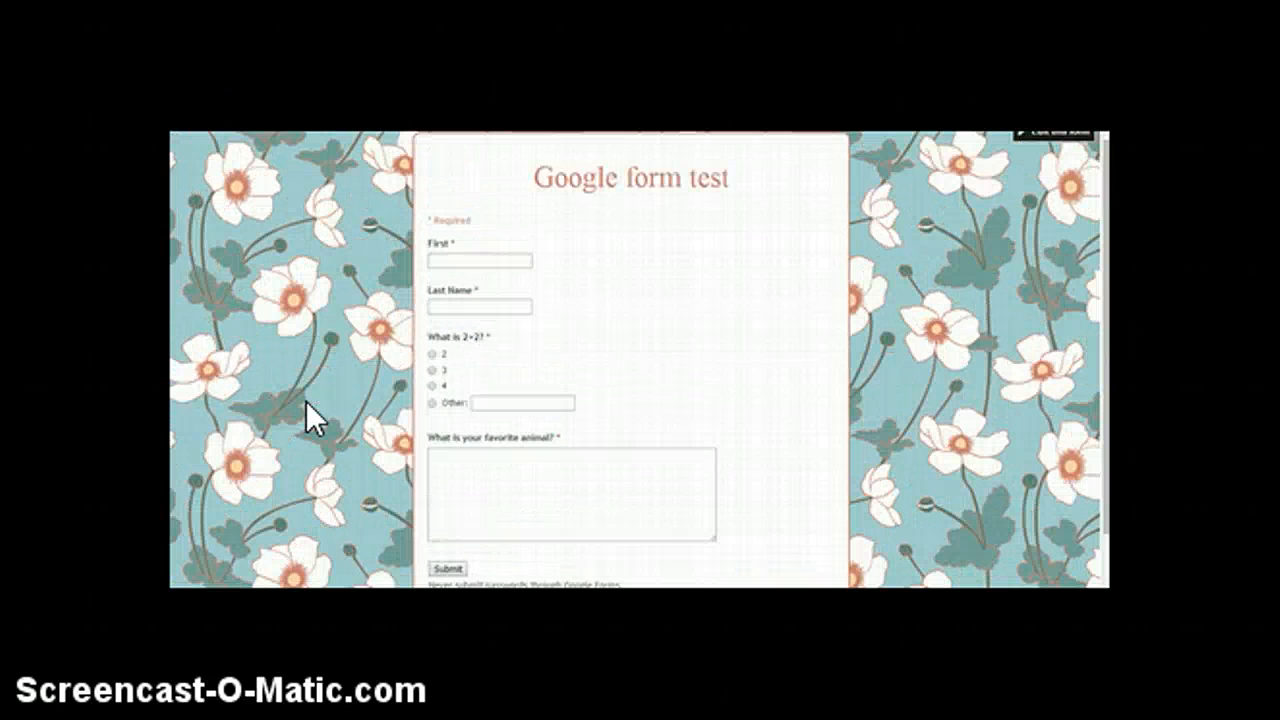
scroll(307, 401, down, 1)
scroll(308, 401, up, 2)
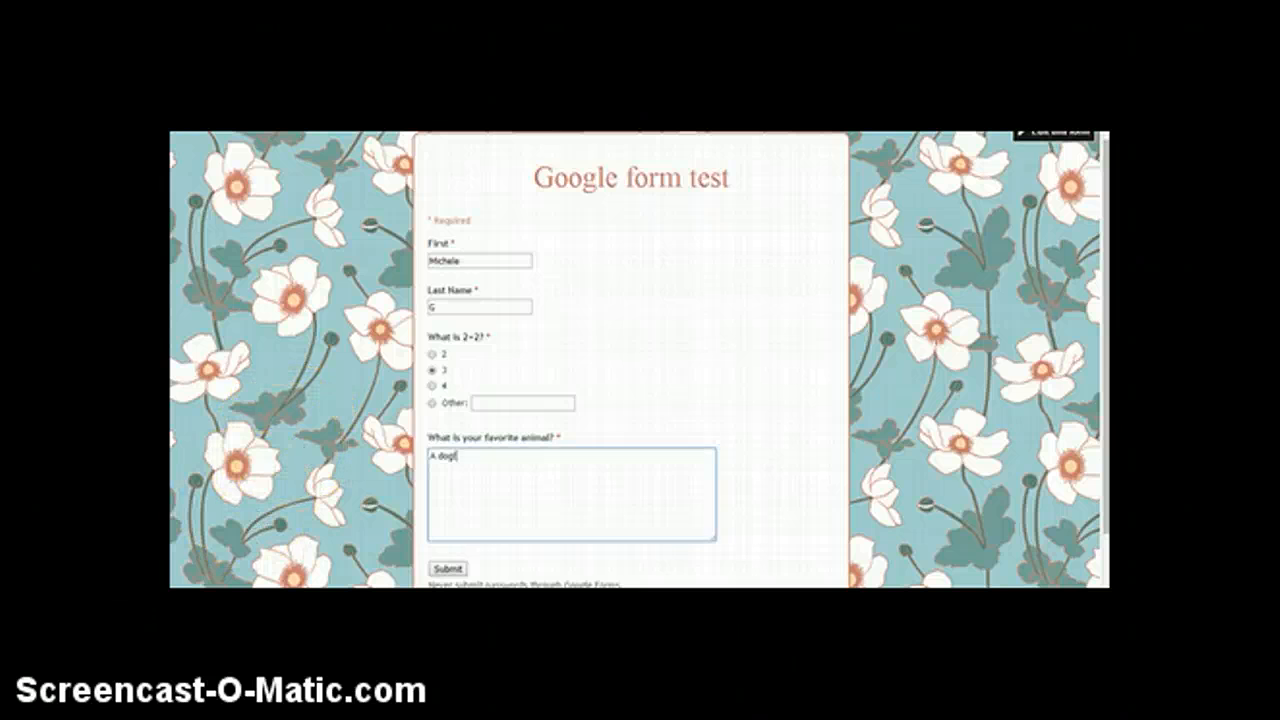
Fill in the live form with a first and last name, answer 3 and favorite animal "A dog!", and submit it.
click(238, 538)
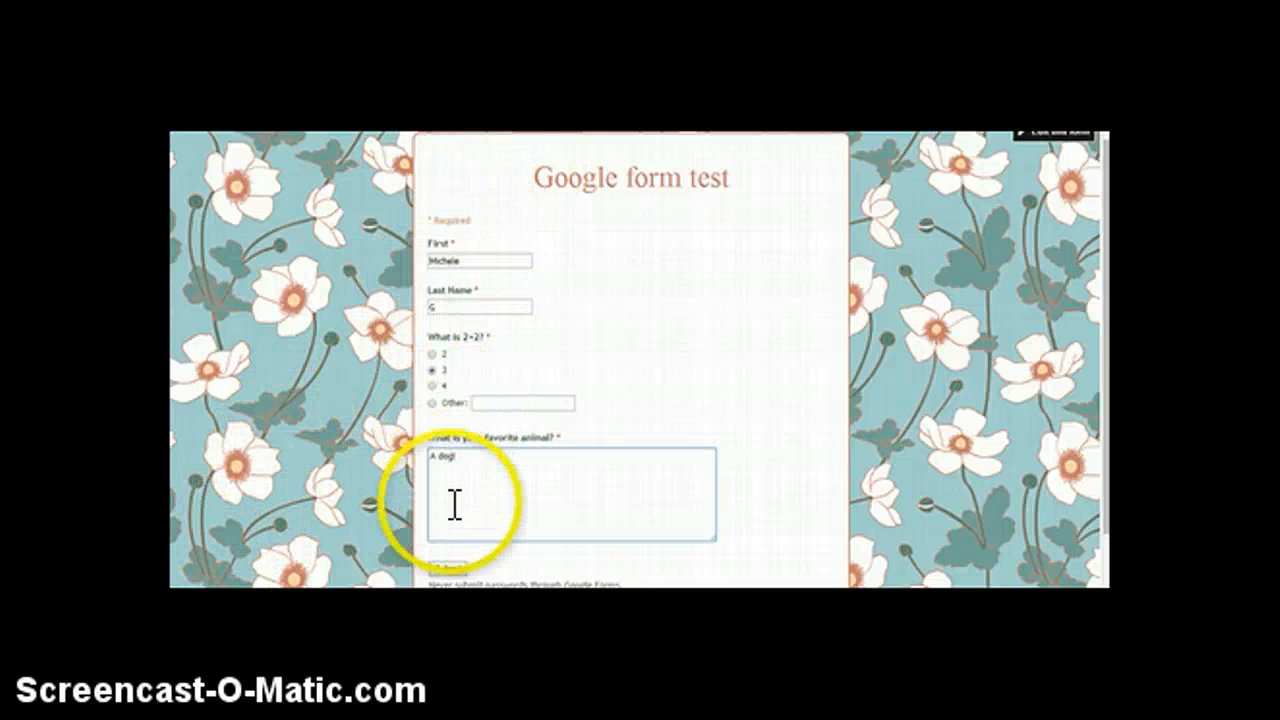
click(453, 569)
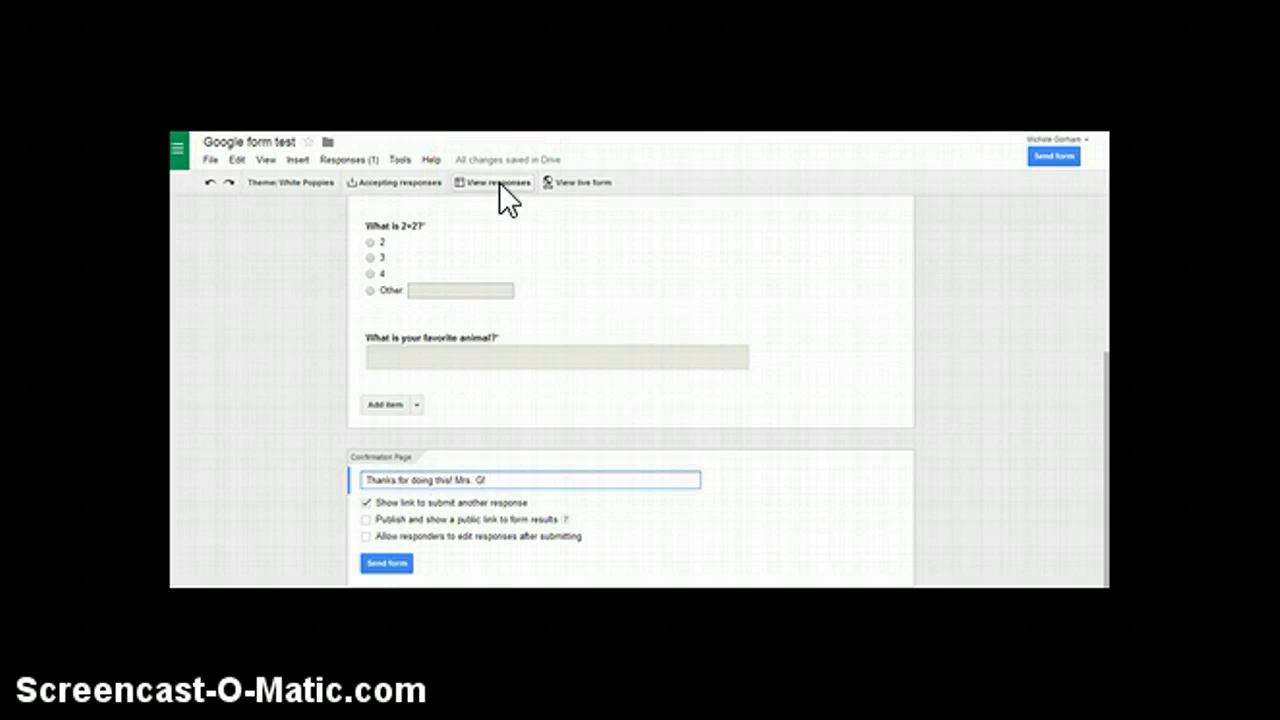
In the form editor, stop the form from accepting responses and turn accepting responses back on.
click(404, 182)
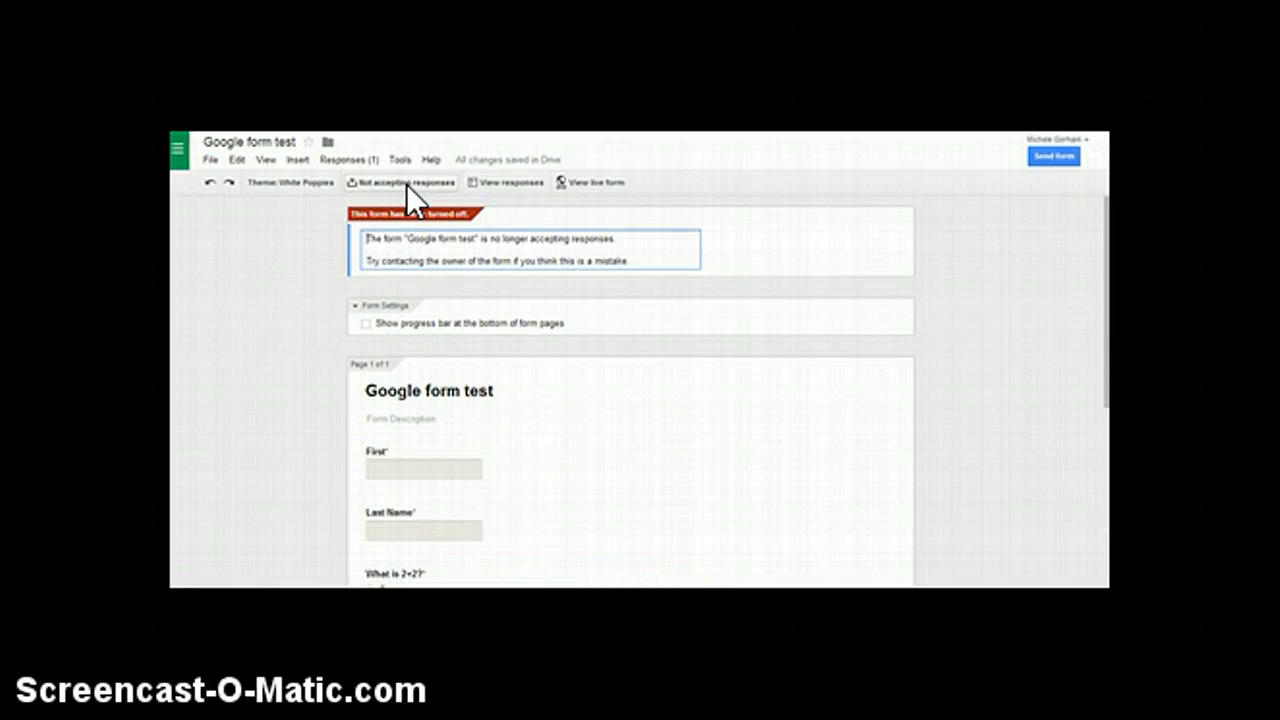
click(406, 184)
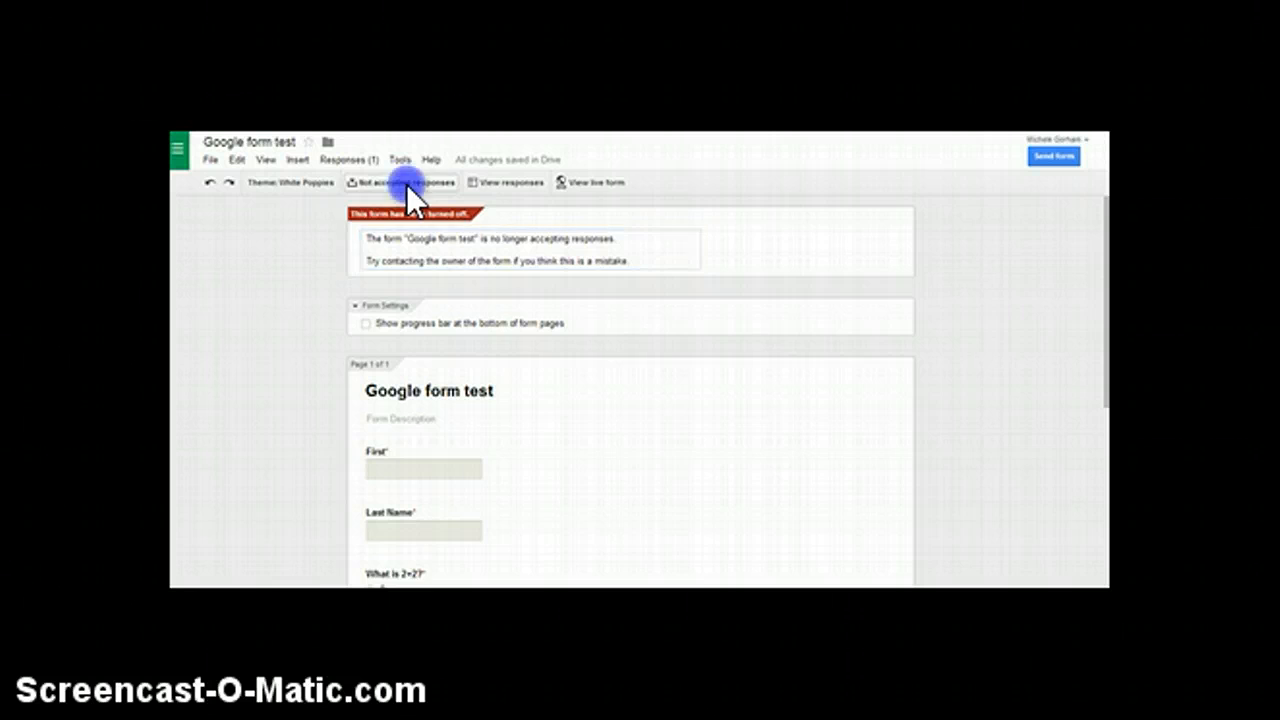
Open the form's responses spreadsheet and wrap the text in all cells of the sheet.
click(484, 182)
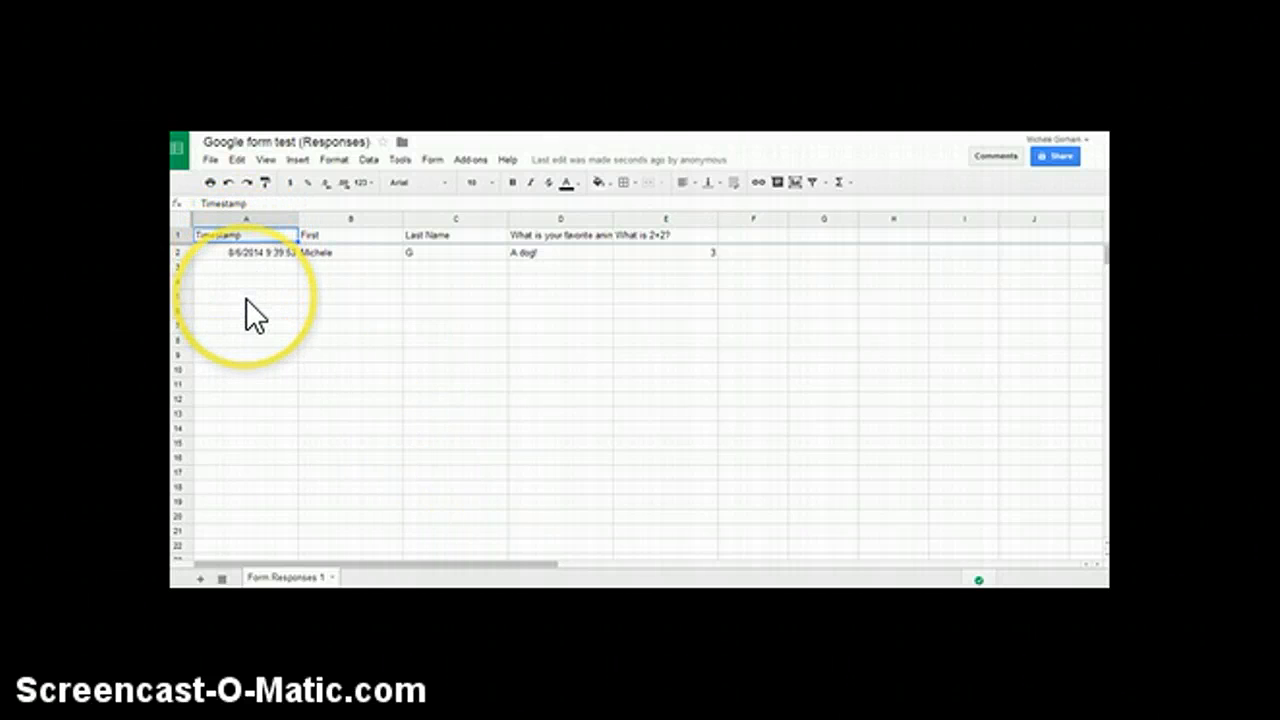
click(181, 218)
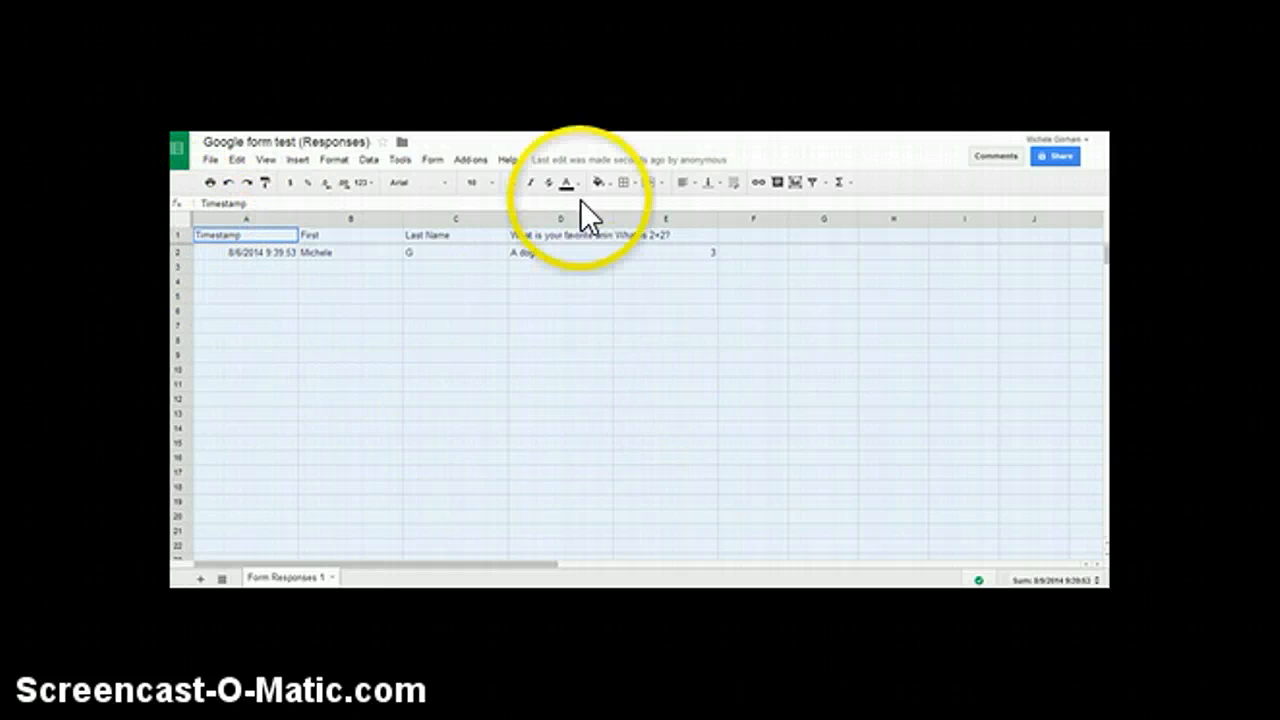
click(736, 182)
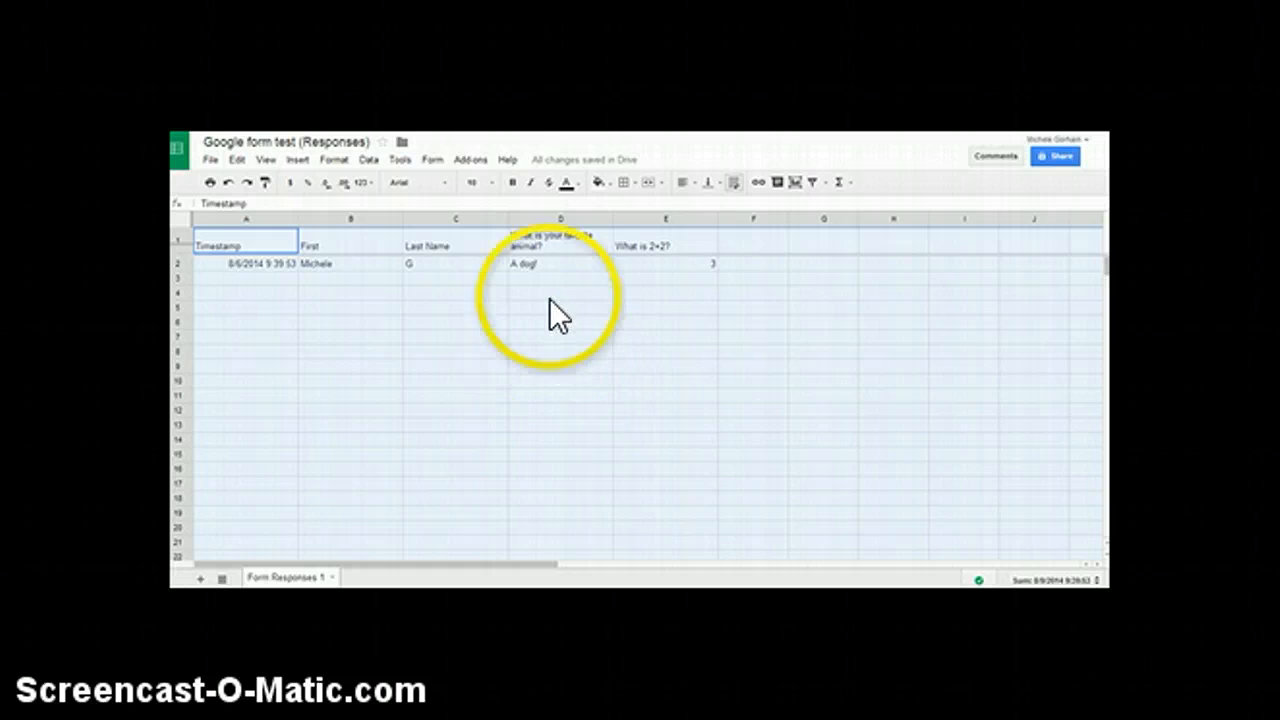
Show the form's summary of responses and examine the answers and chart for each question.
click(433, 160)
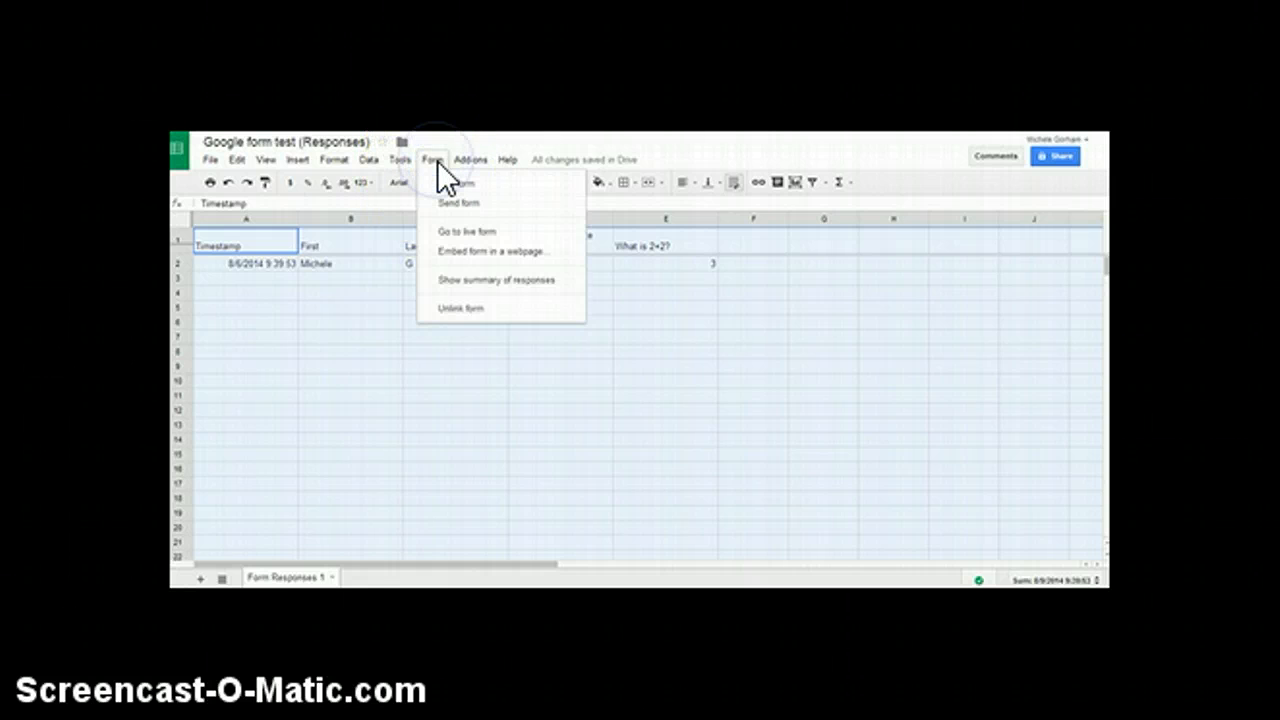
click(466, 280)
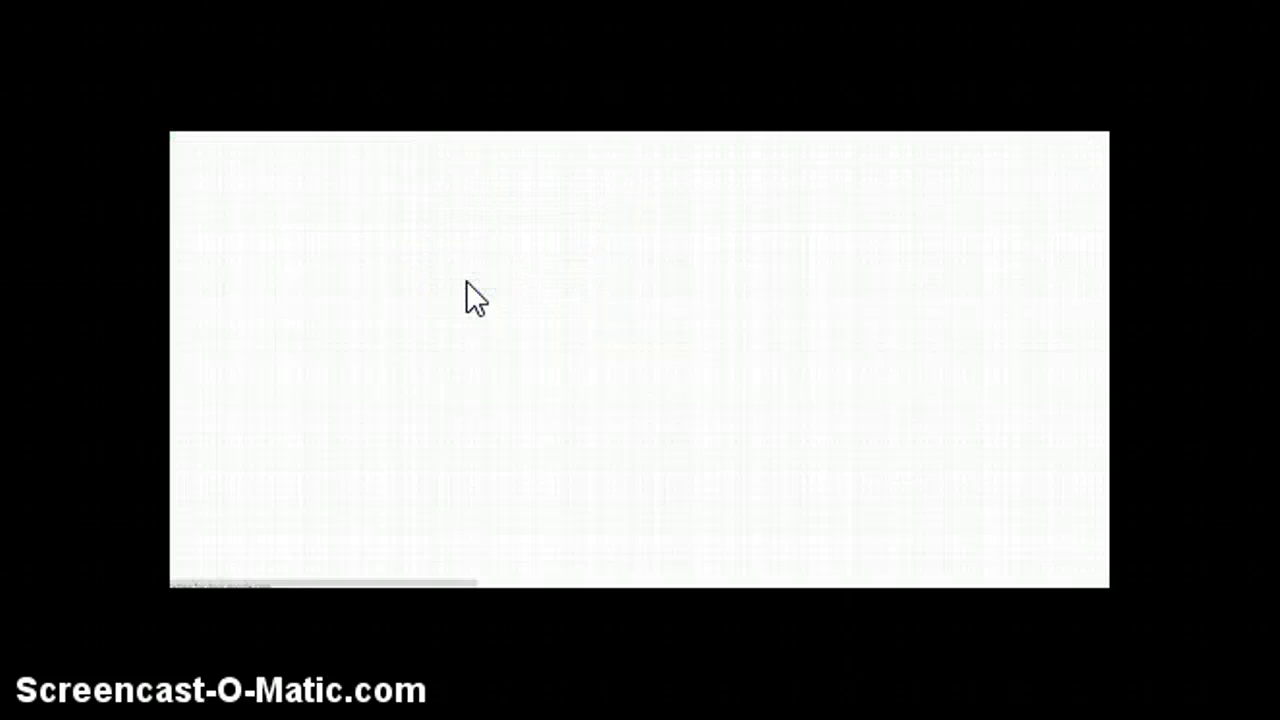
click(459, 267)
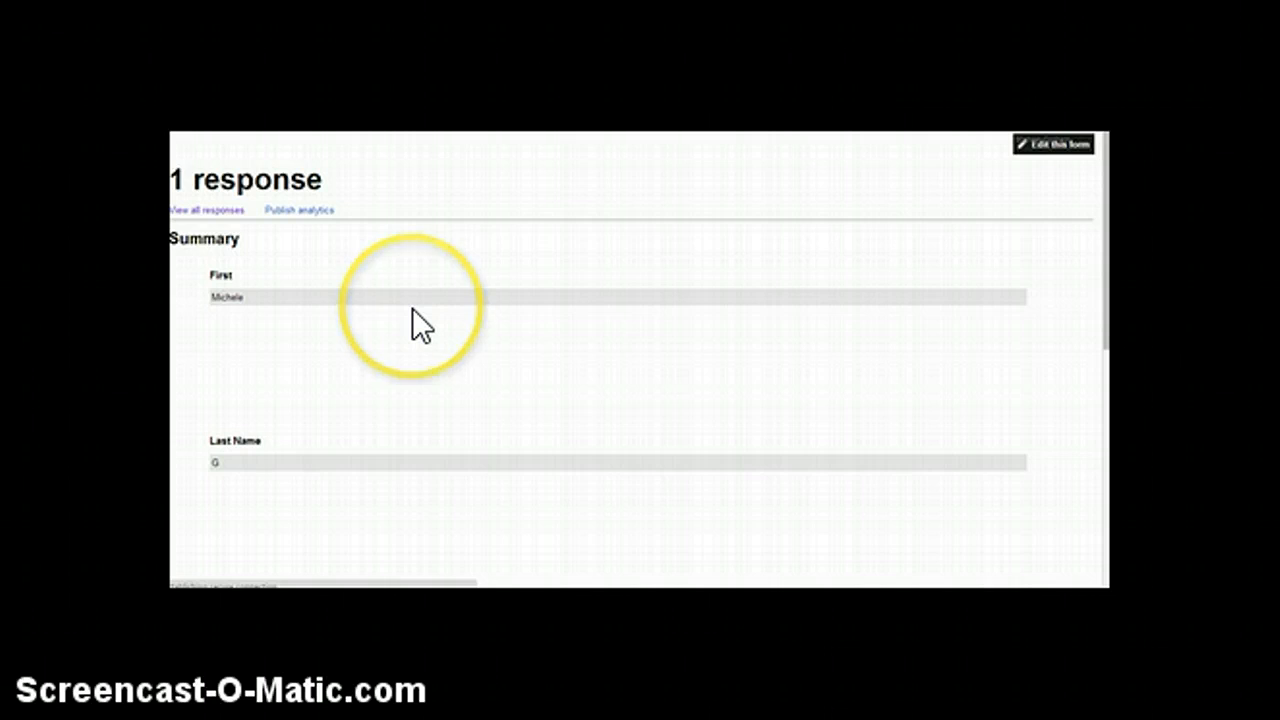
scroll(418, 324, down, 1)
scroll(413, 310, down, 5)
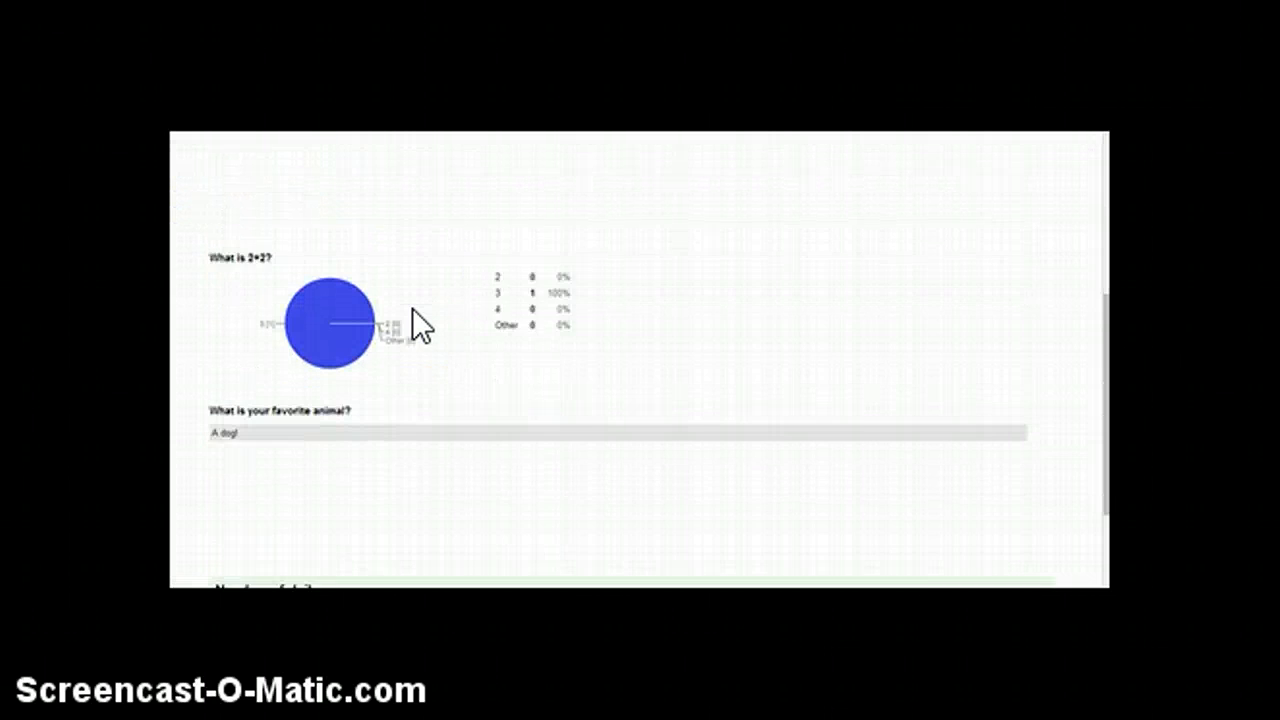
scroll(412, 308, down, 1)
scroll(412, 310, up, 3)
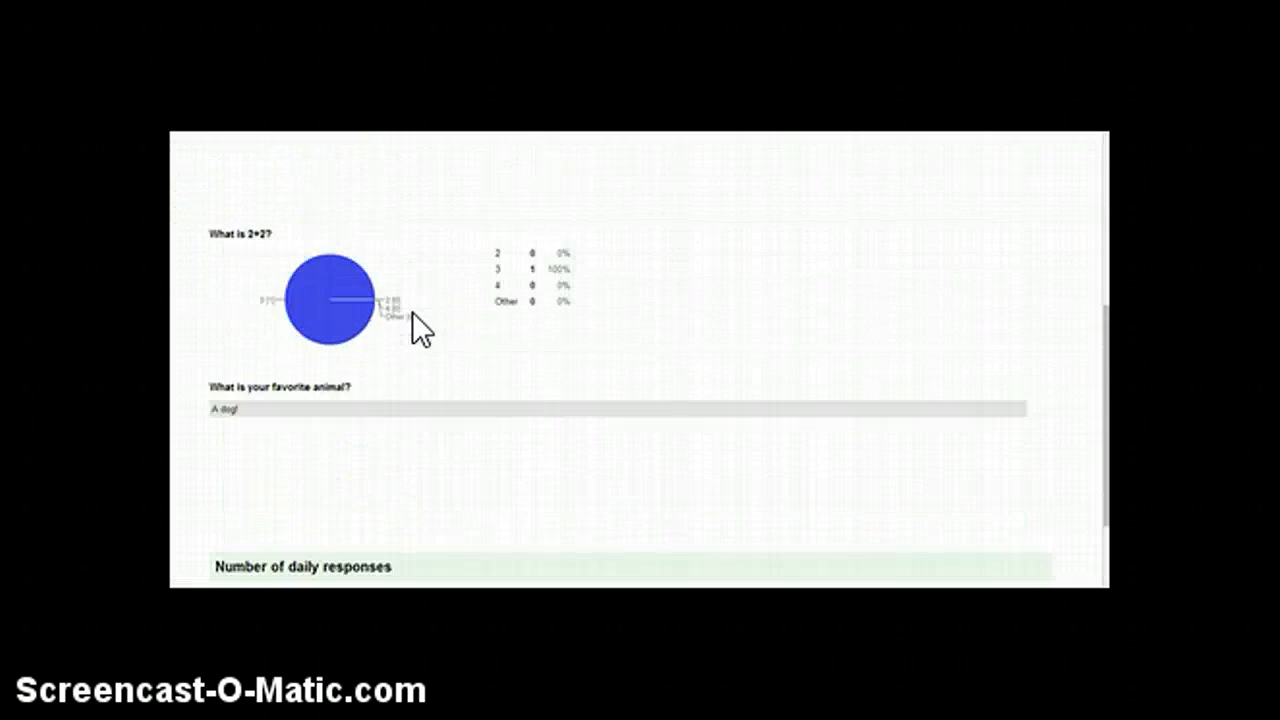
In Google Drive, move the files "Google form test" and "Google form test (Responses)" into the "Forms and Responses" folder.
scroll(420, 330, up, 5)
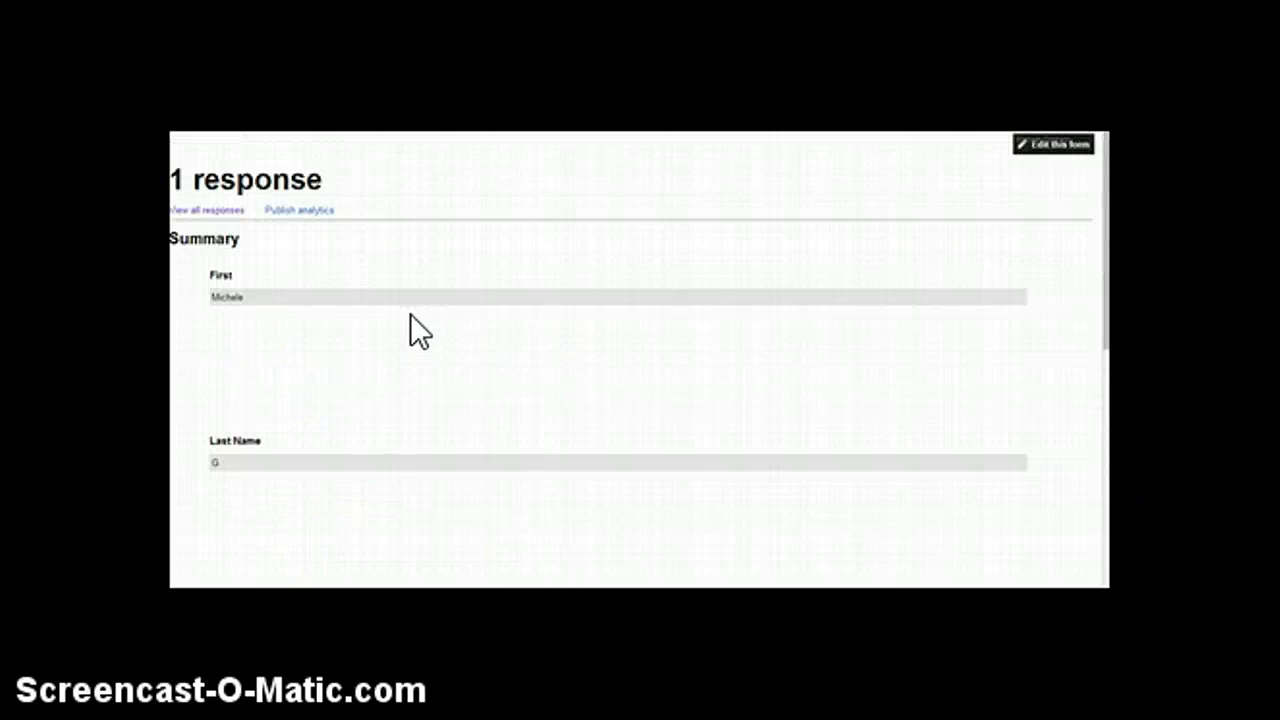
click(329, 238)
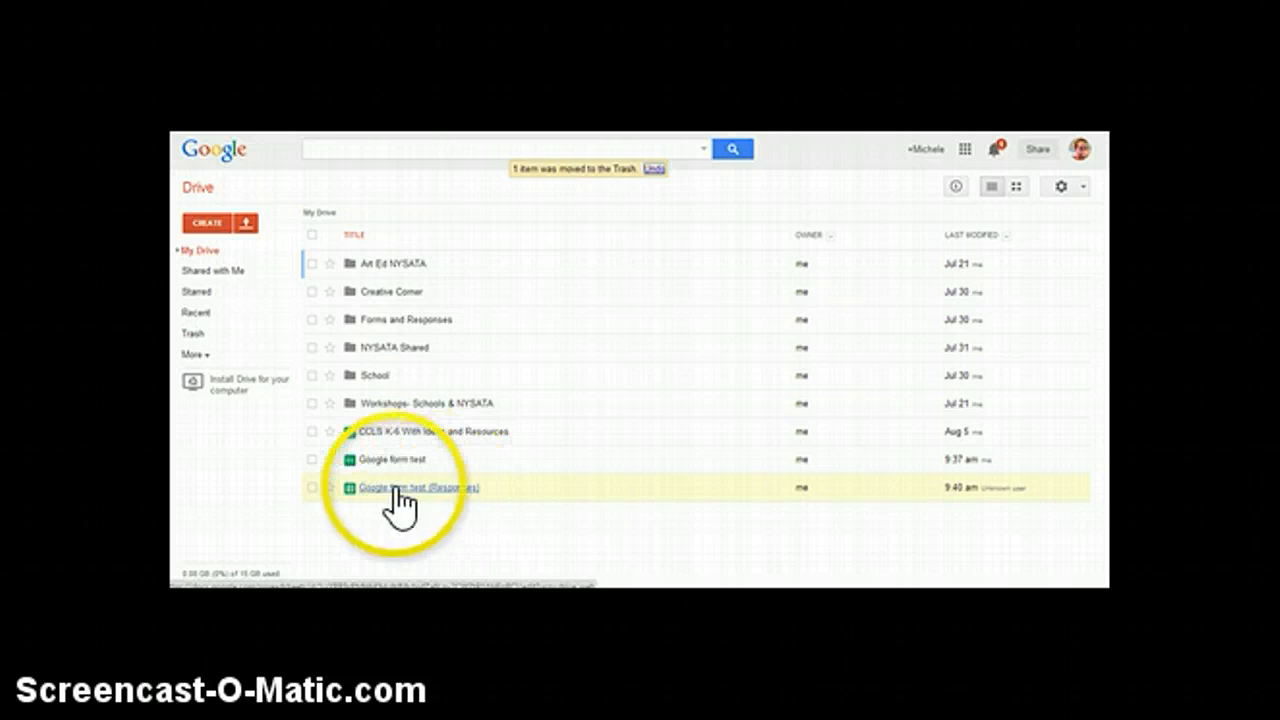
click(313, 481)
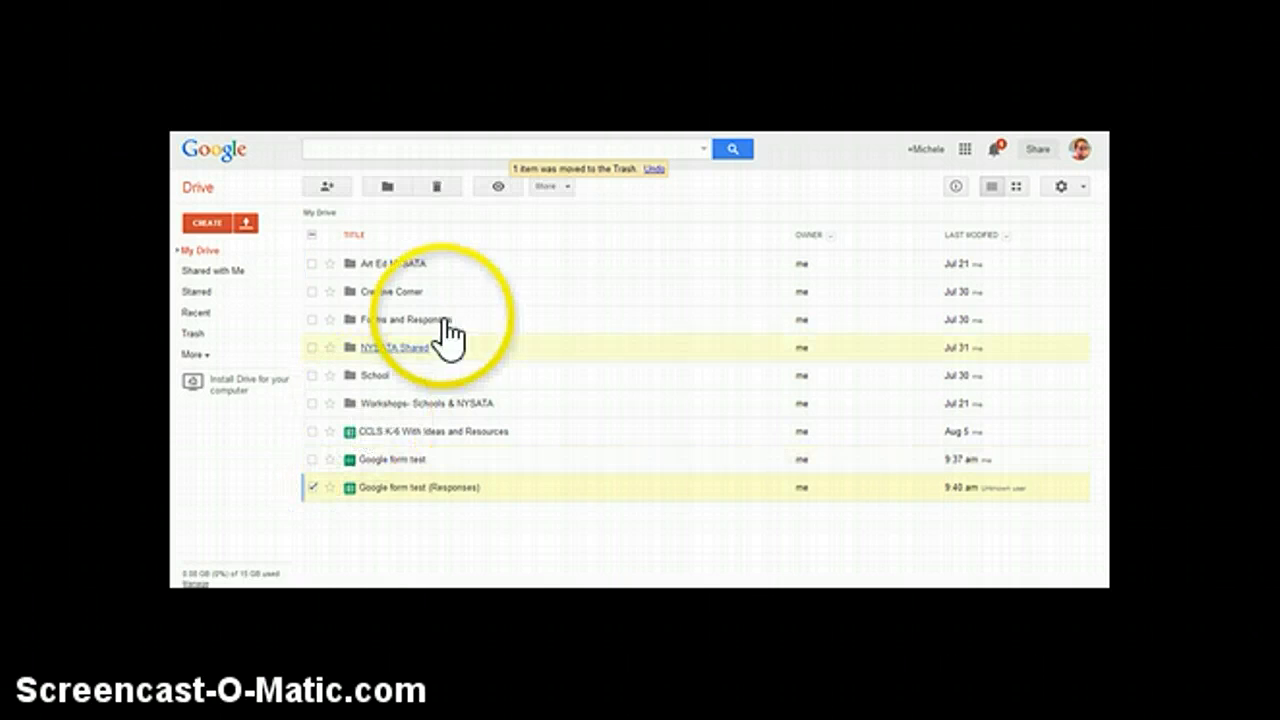
click(313, 459)
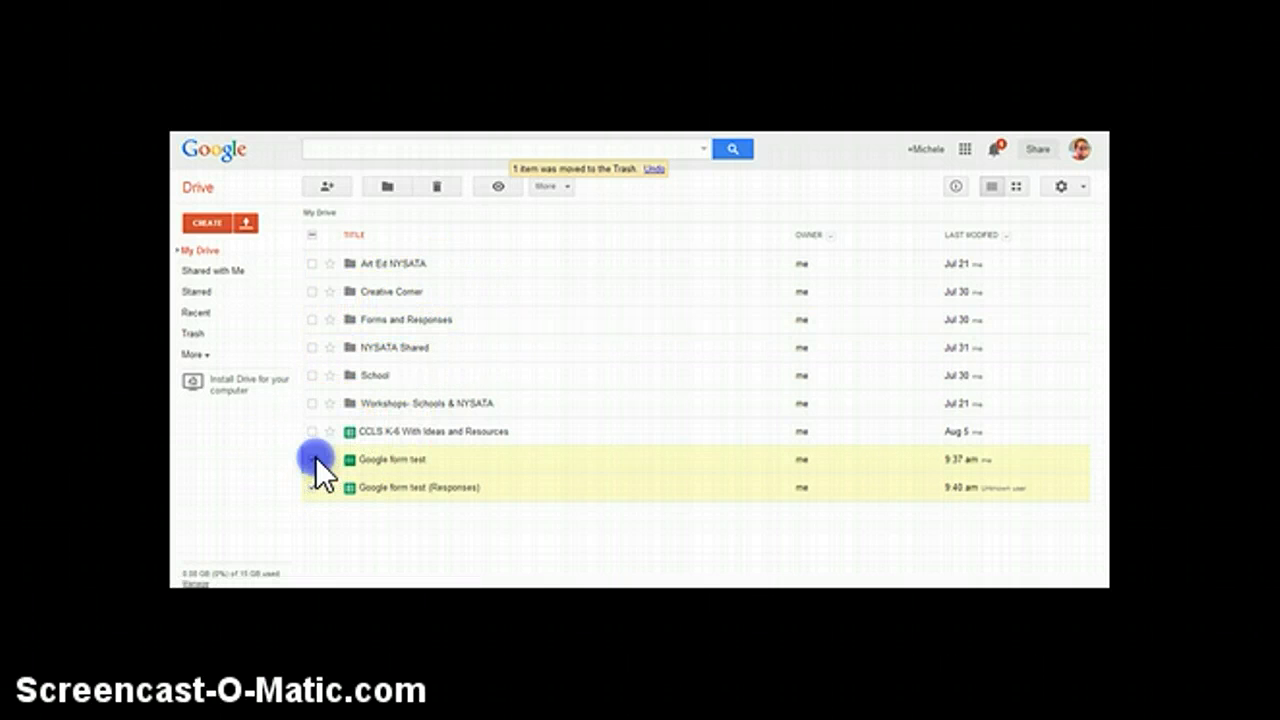
click(396, 183)
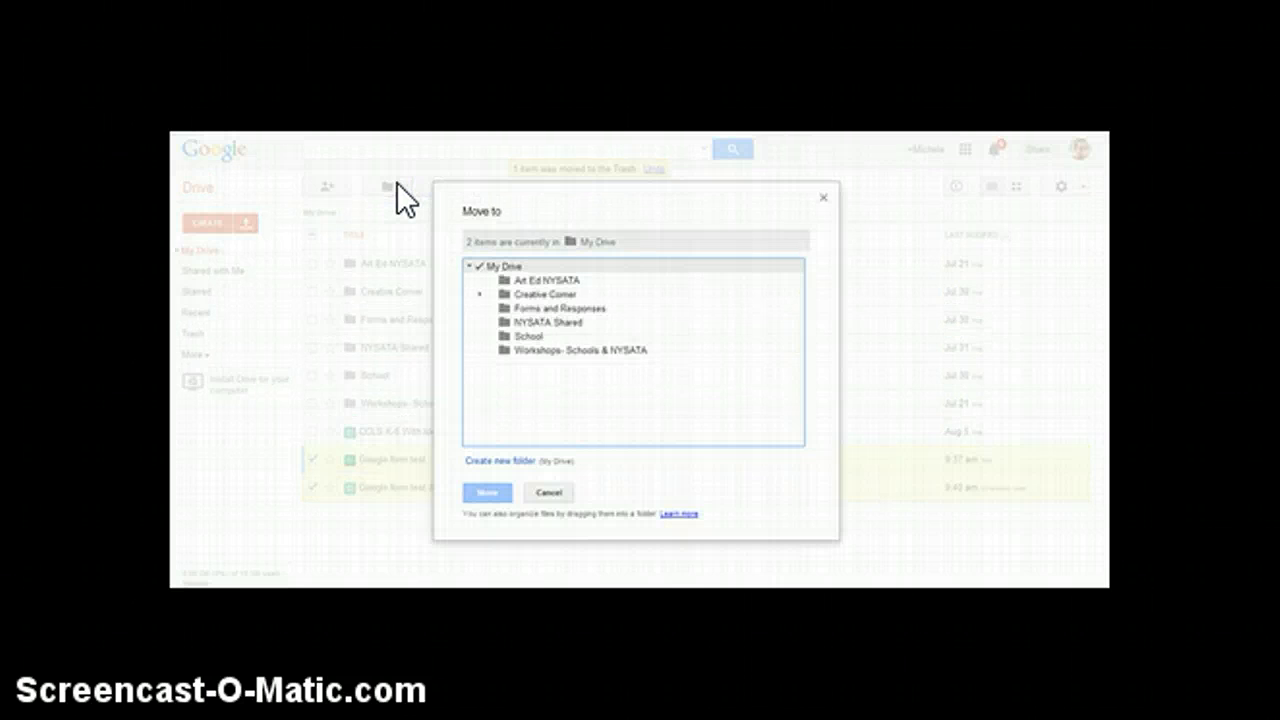
click(575, 308)
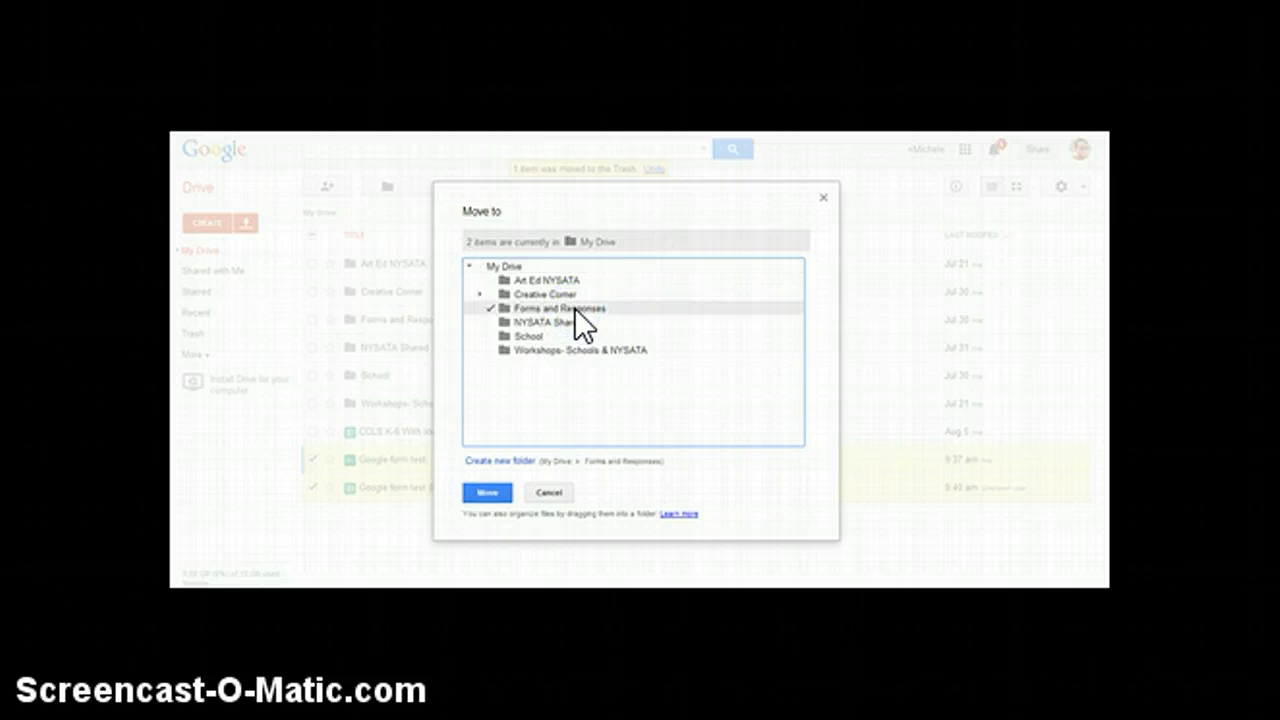
click(490, 493)
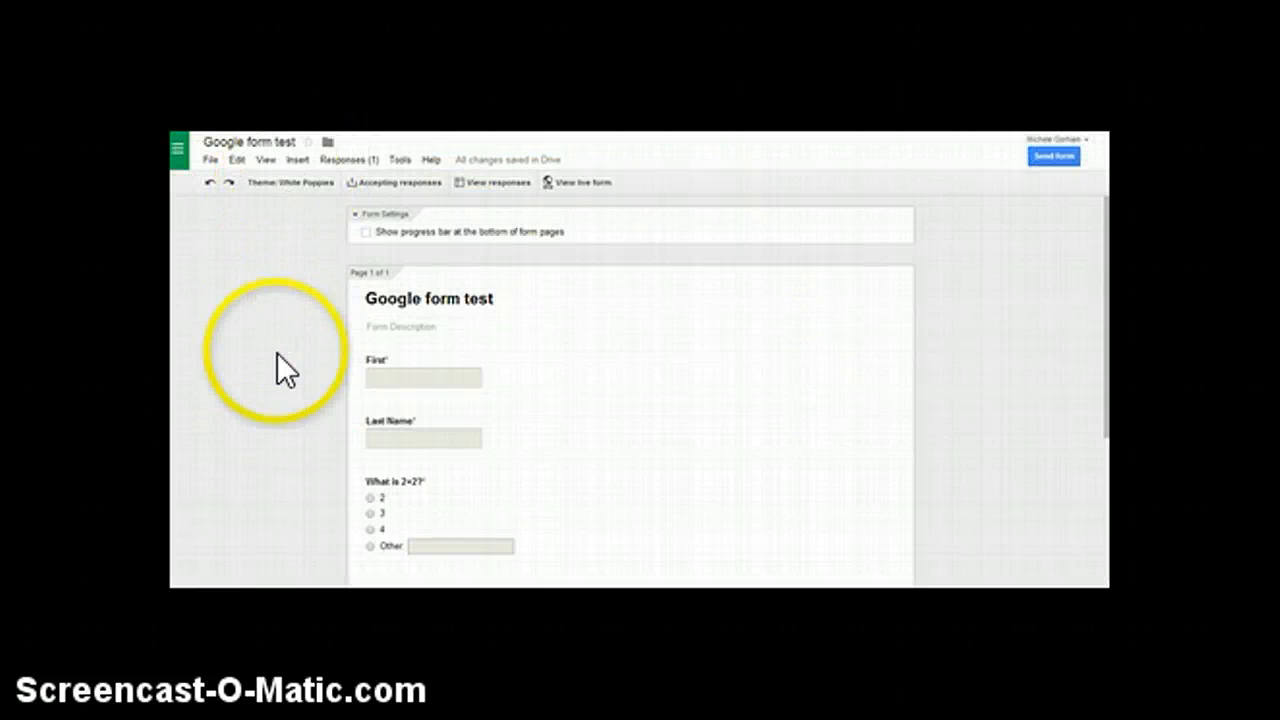
In the form editor, view the options for changing the response destination and cancel without changing them.
click(344, 160)
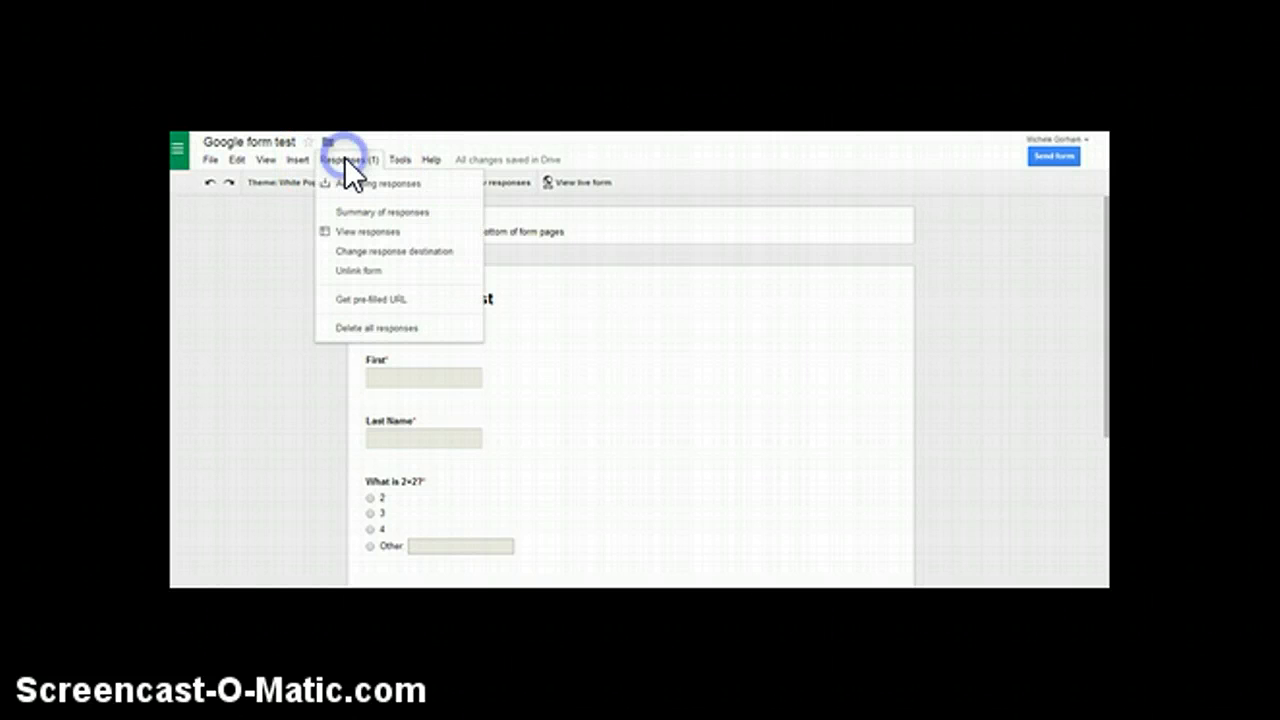
click(358, 252)
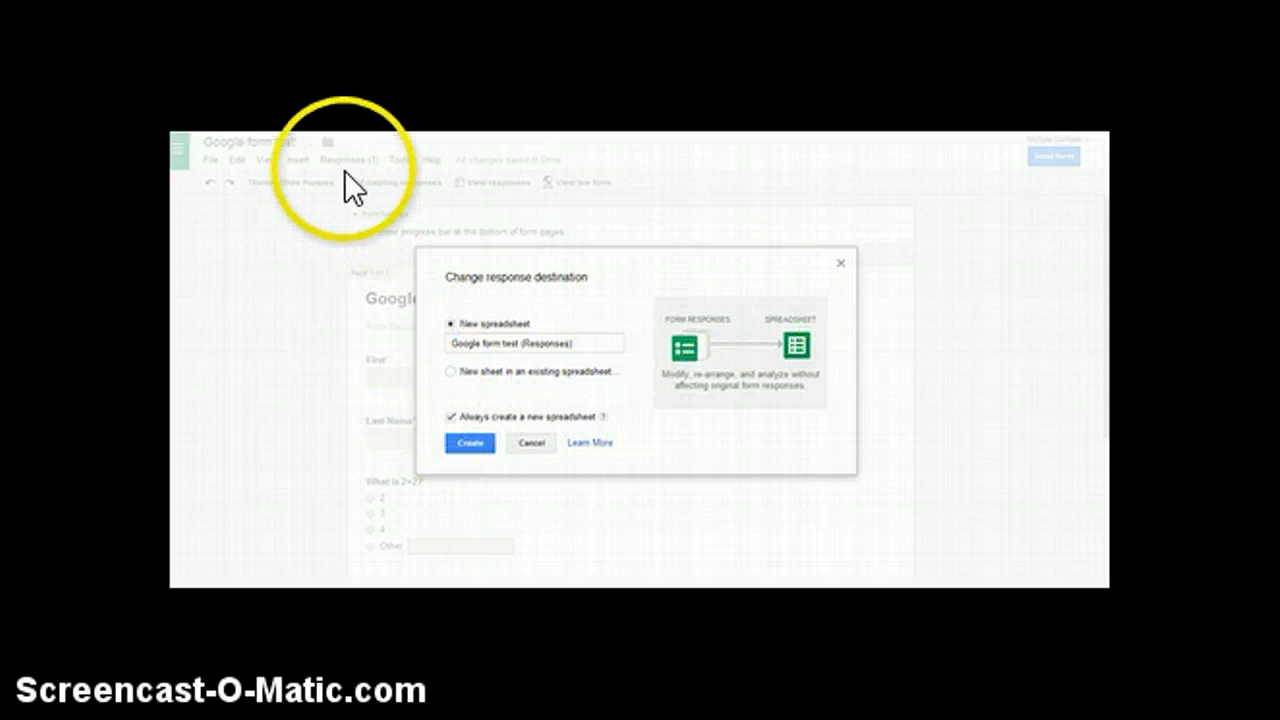
click(536, 443)
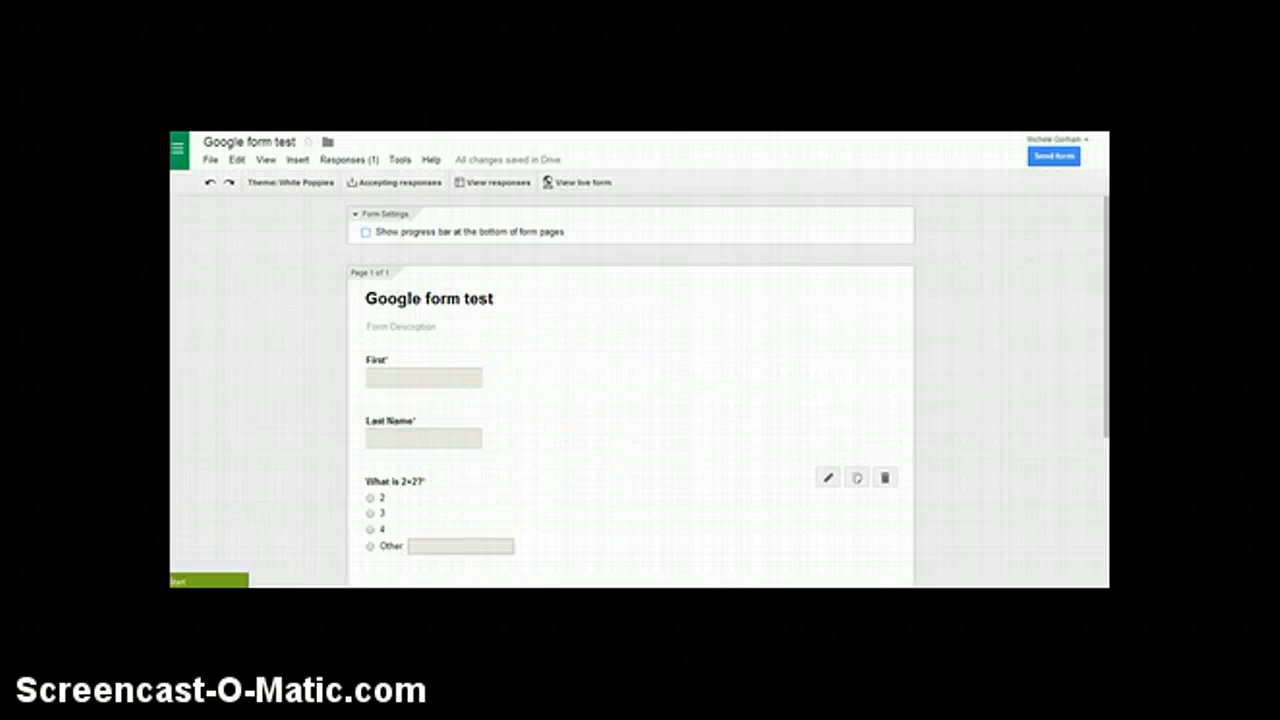